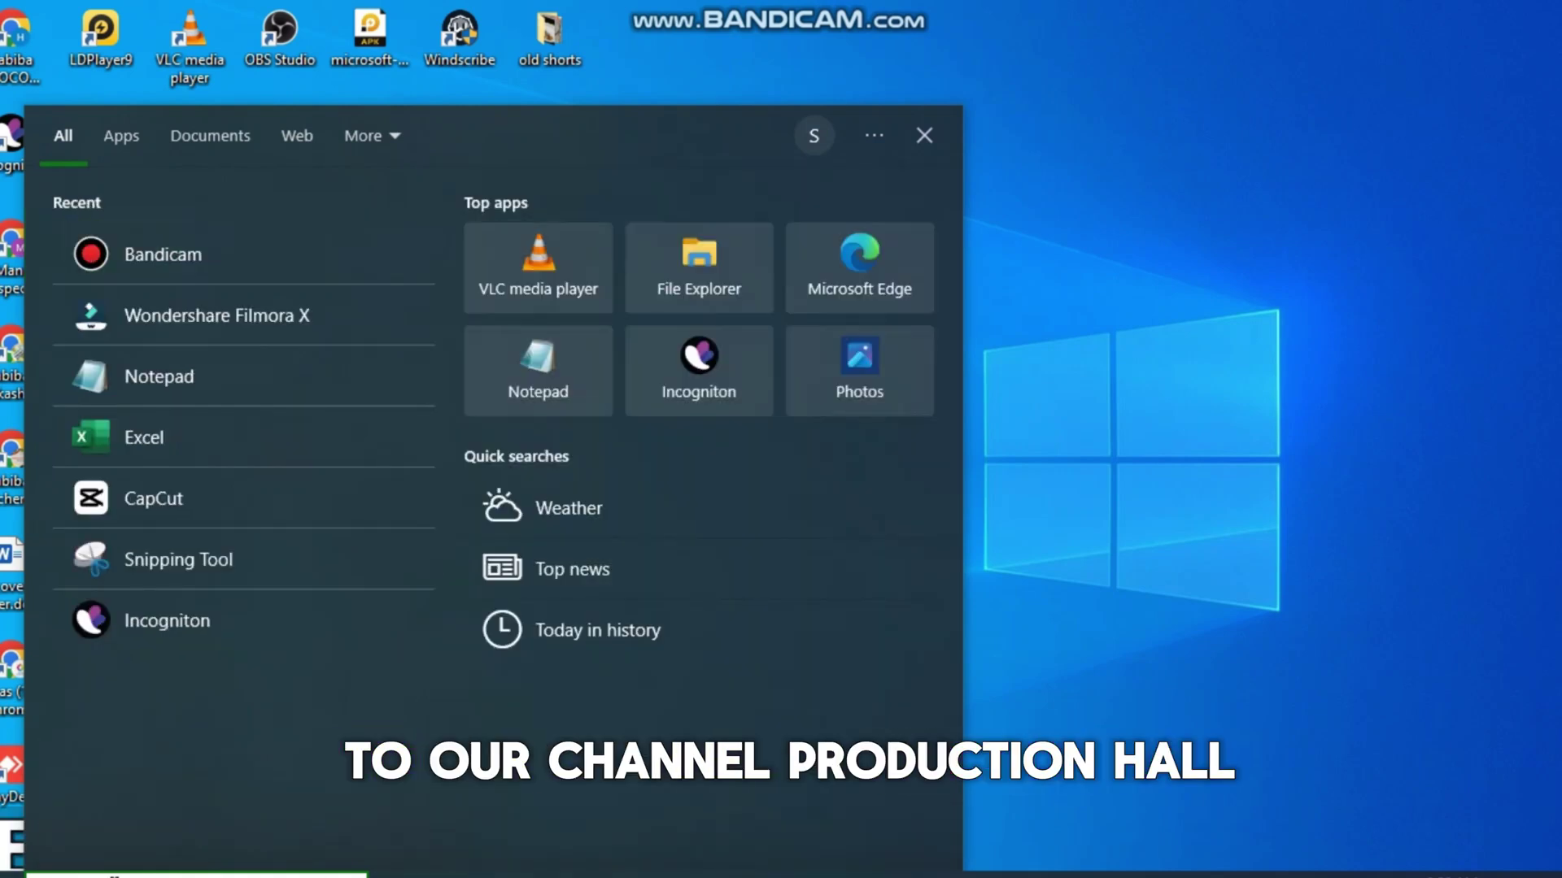
pyautogui.write('exc')
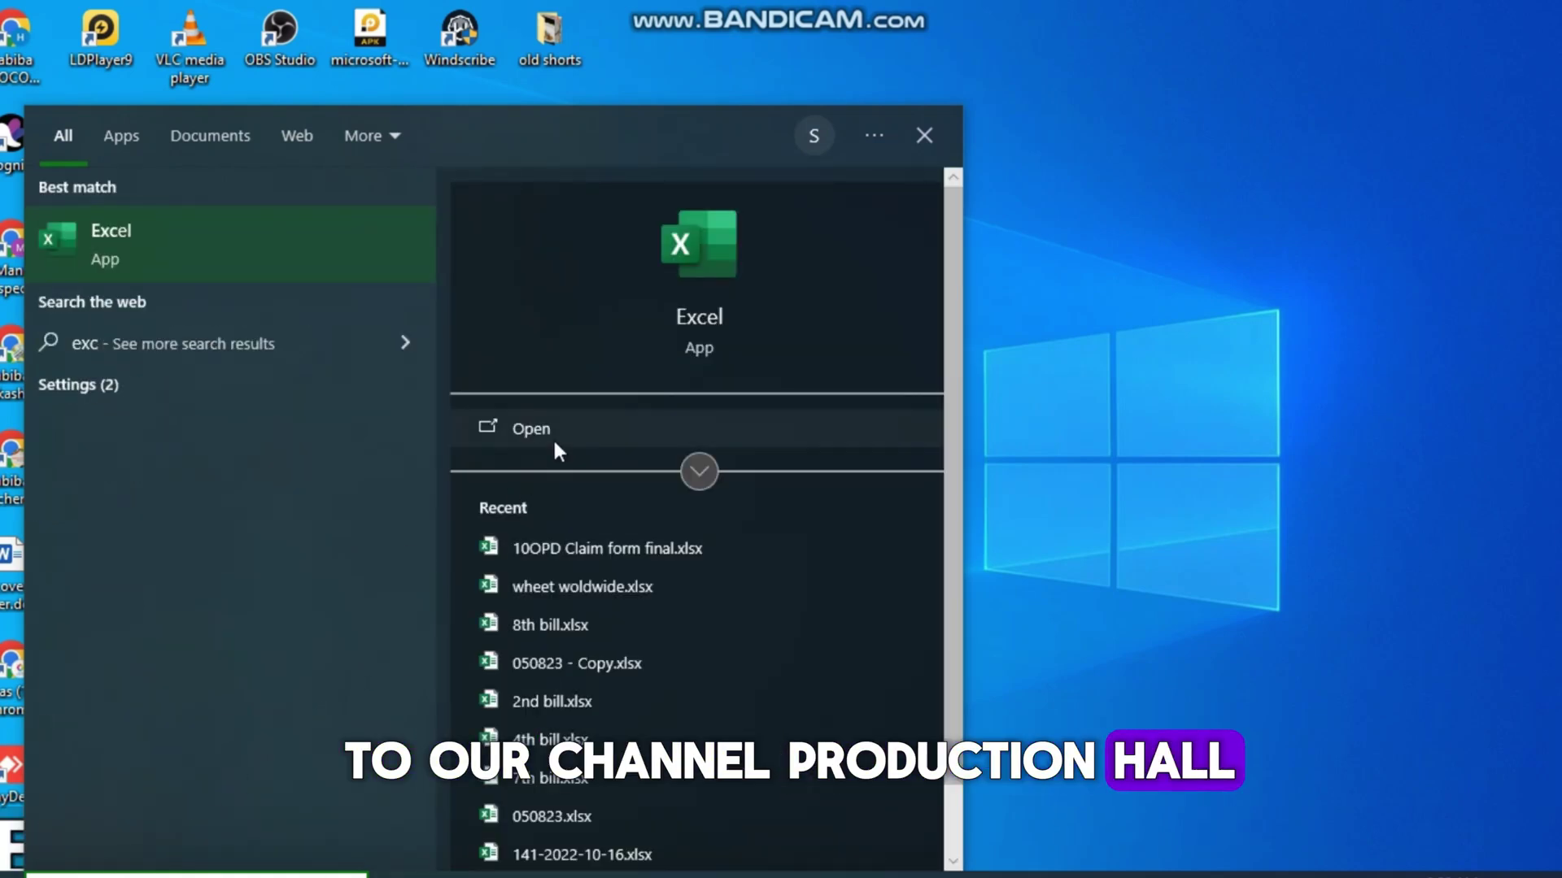
# - Launch Excel from search and start a blank workbook, bringing up the not-activated notice
pyautogui.click(549, 428)
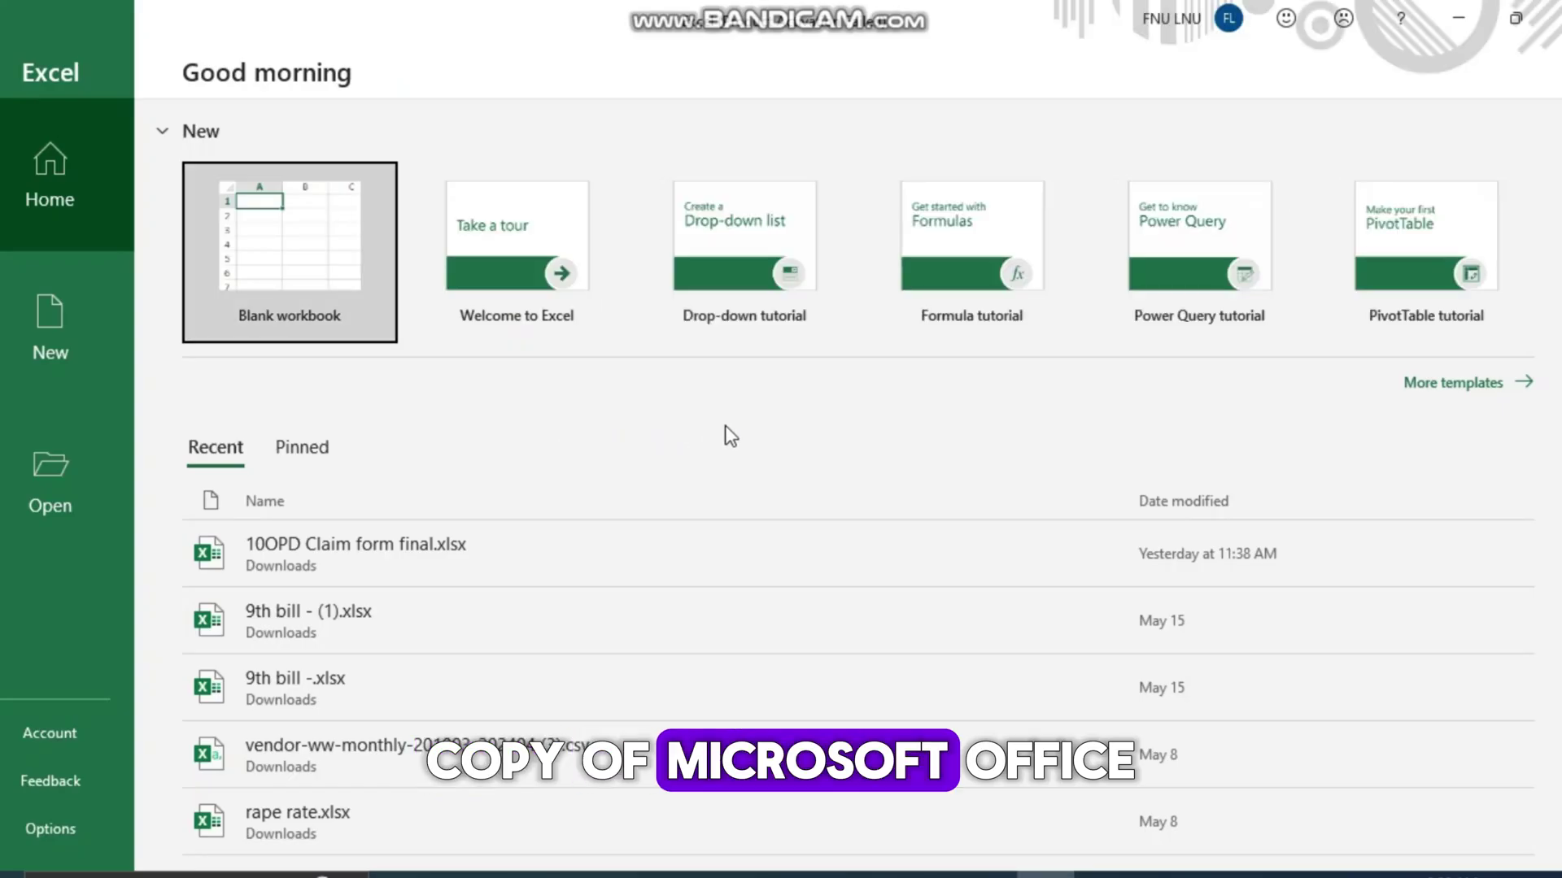
pyautogui.click(312, 275)
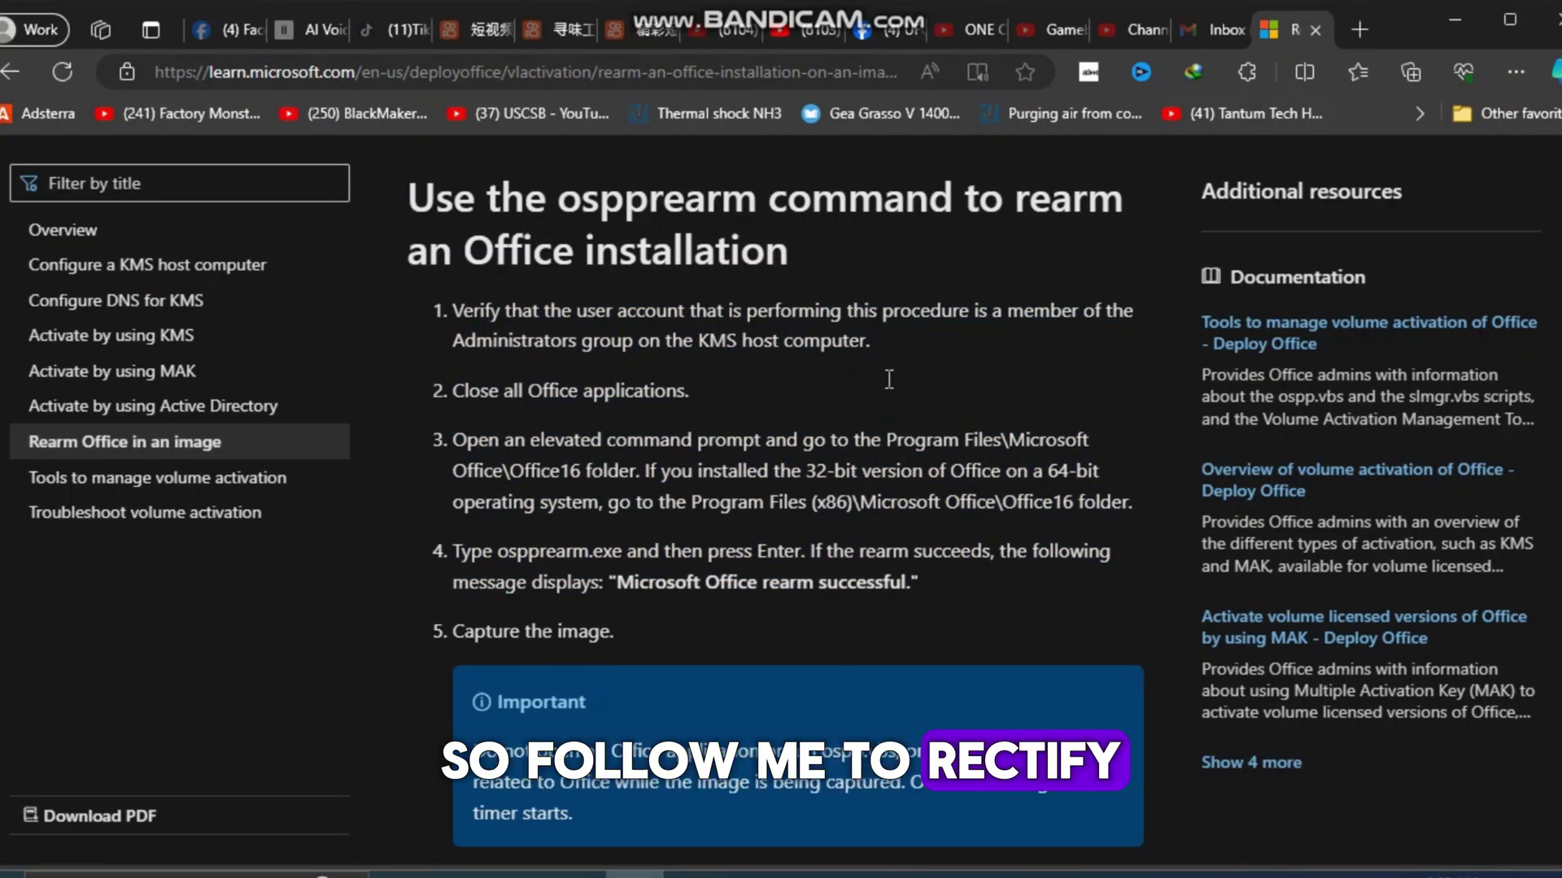
pyautogui.scroll(1, 889, 380)
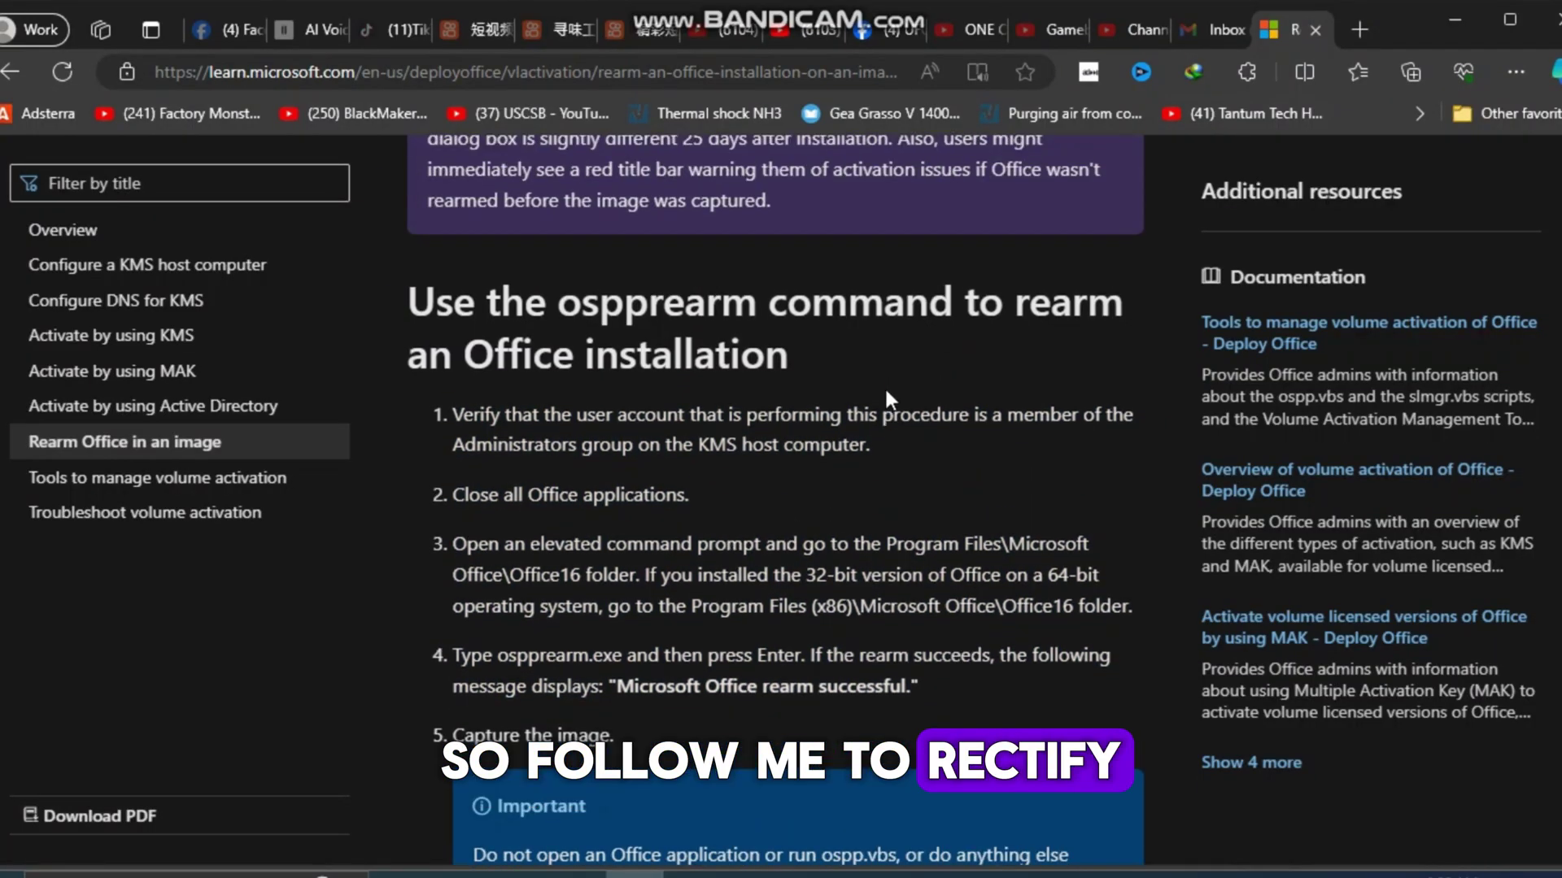
pyautogui.scroll(3, 885, 386)
pyautogui.scroll(5, 884, 386)
pyautogui.scroll(5, 870, 478)
pyautogui.scroll(2, 700, 466)
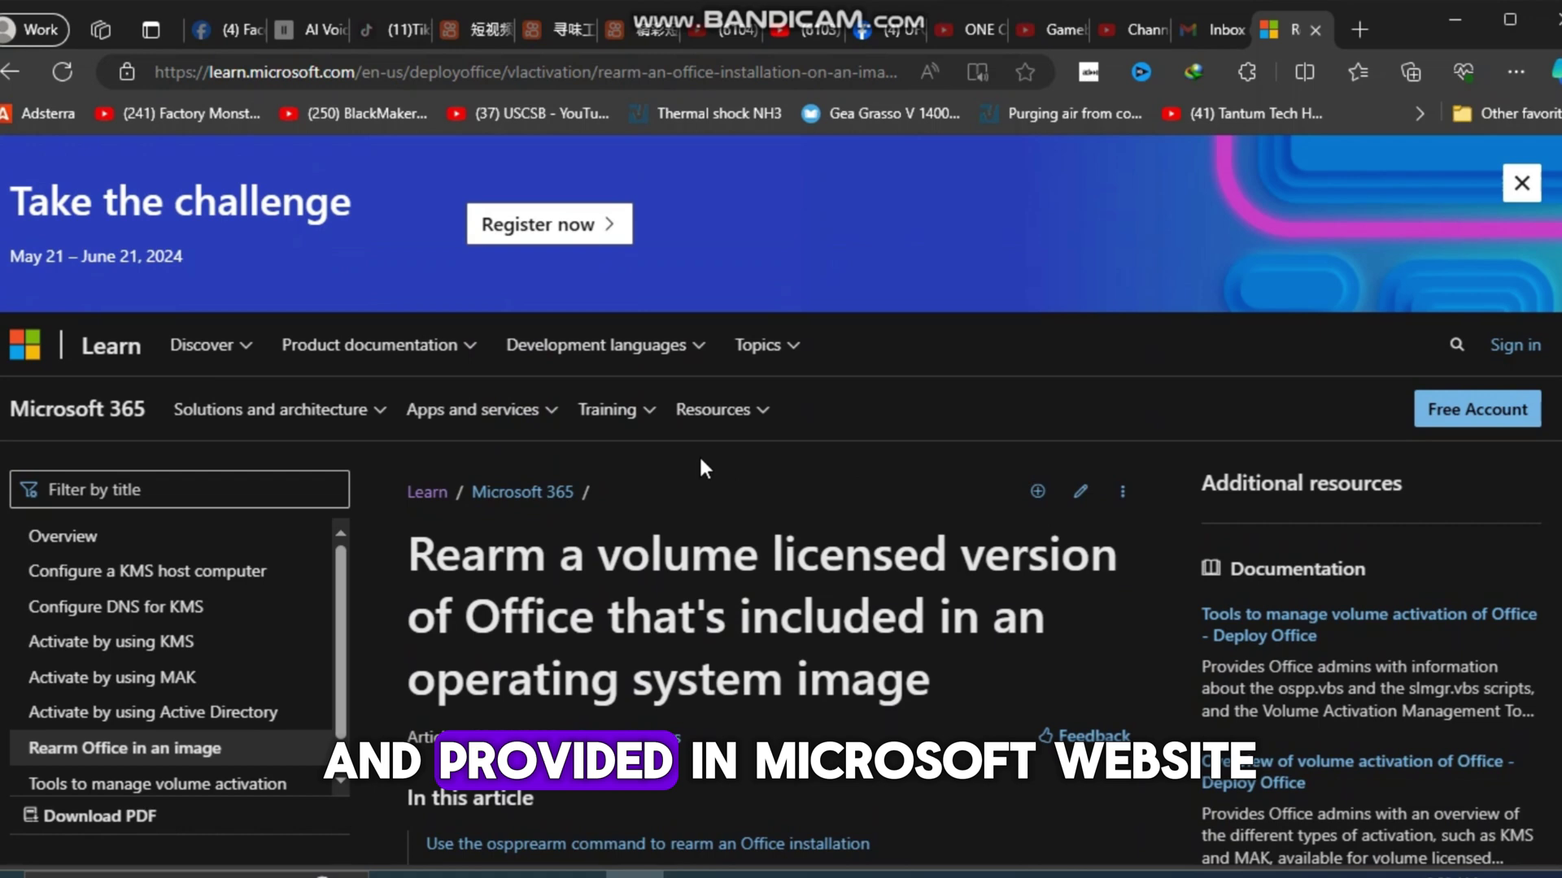
pyautogui.scroll(-1, 183, 354)
pyautogui.scroll(-2, 397, 449)
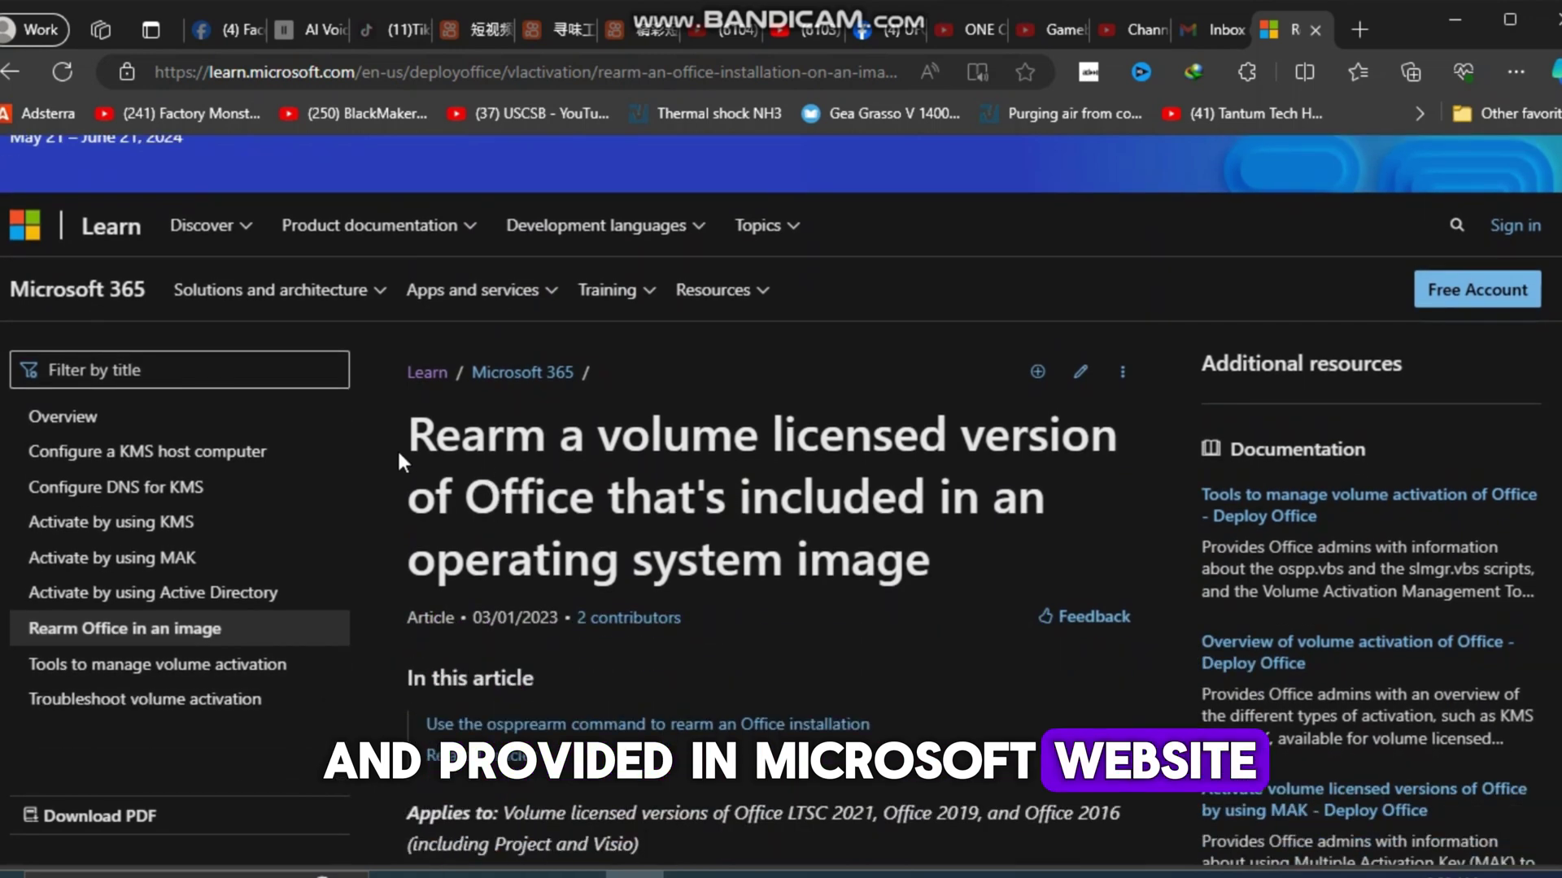
pyautogui.scroll(-5, 732, 562)
pyautogui.scroll(-2, 890, 623)
pyautogui.moveTo(796, 369); pyautogui.dragTo(403, 311)
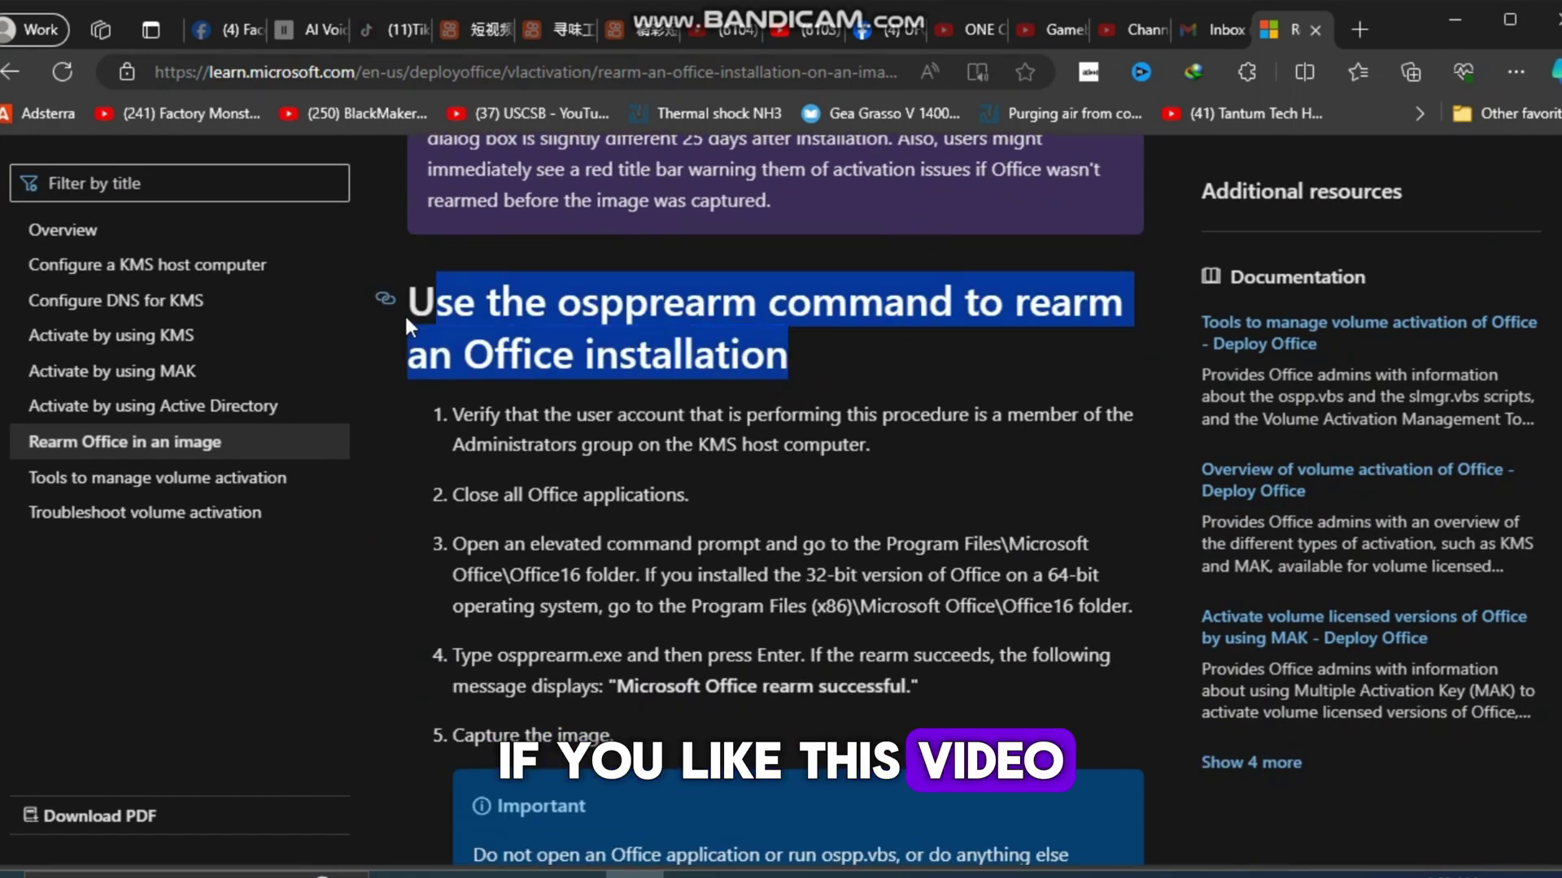
# - Highlight steps 2–4 of the Learn article's ospprearm rearm instructions
pyautogui.moveTo(919, 690); pyautogui.dragTo(524, 480)
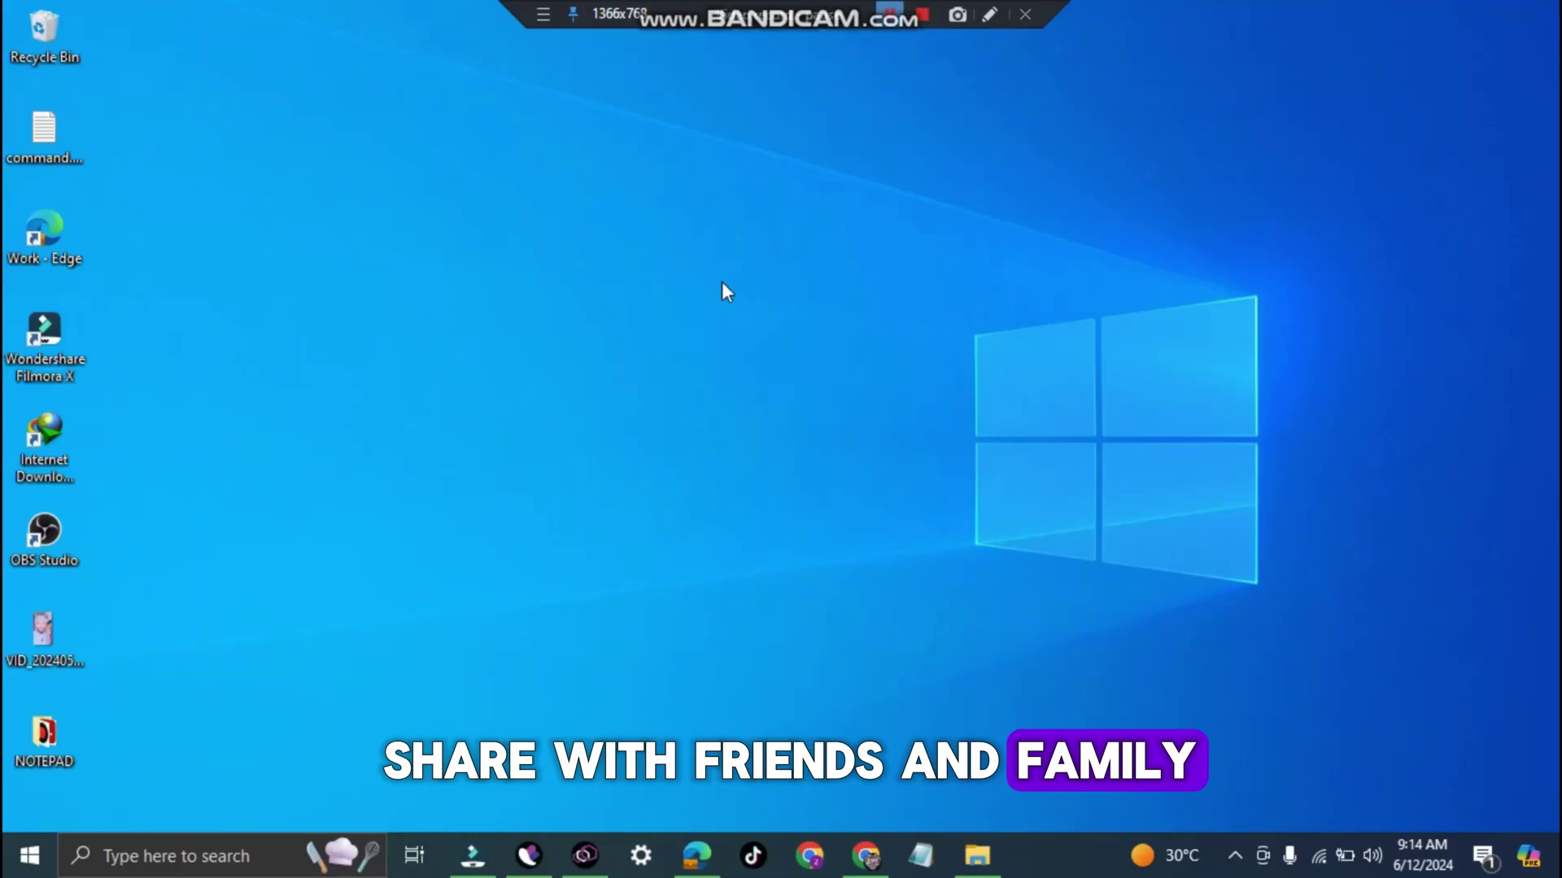
# - Open command.txt from the desktop and run Command Prompt as administrator
pyautogui.doubleClick(43, 138)
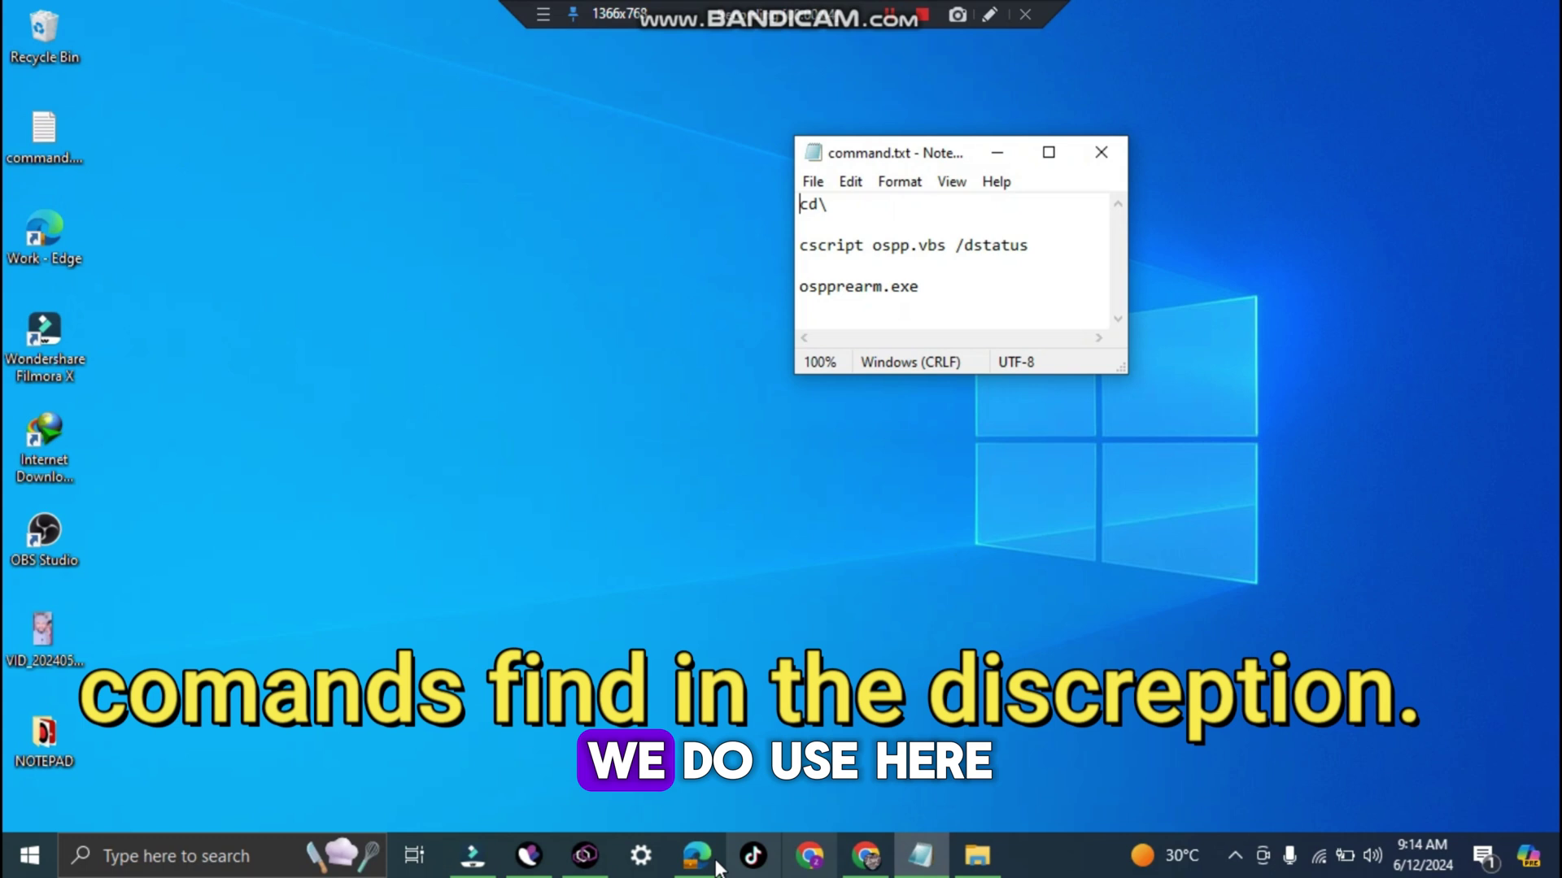
pyautogui.click(240, 854)
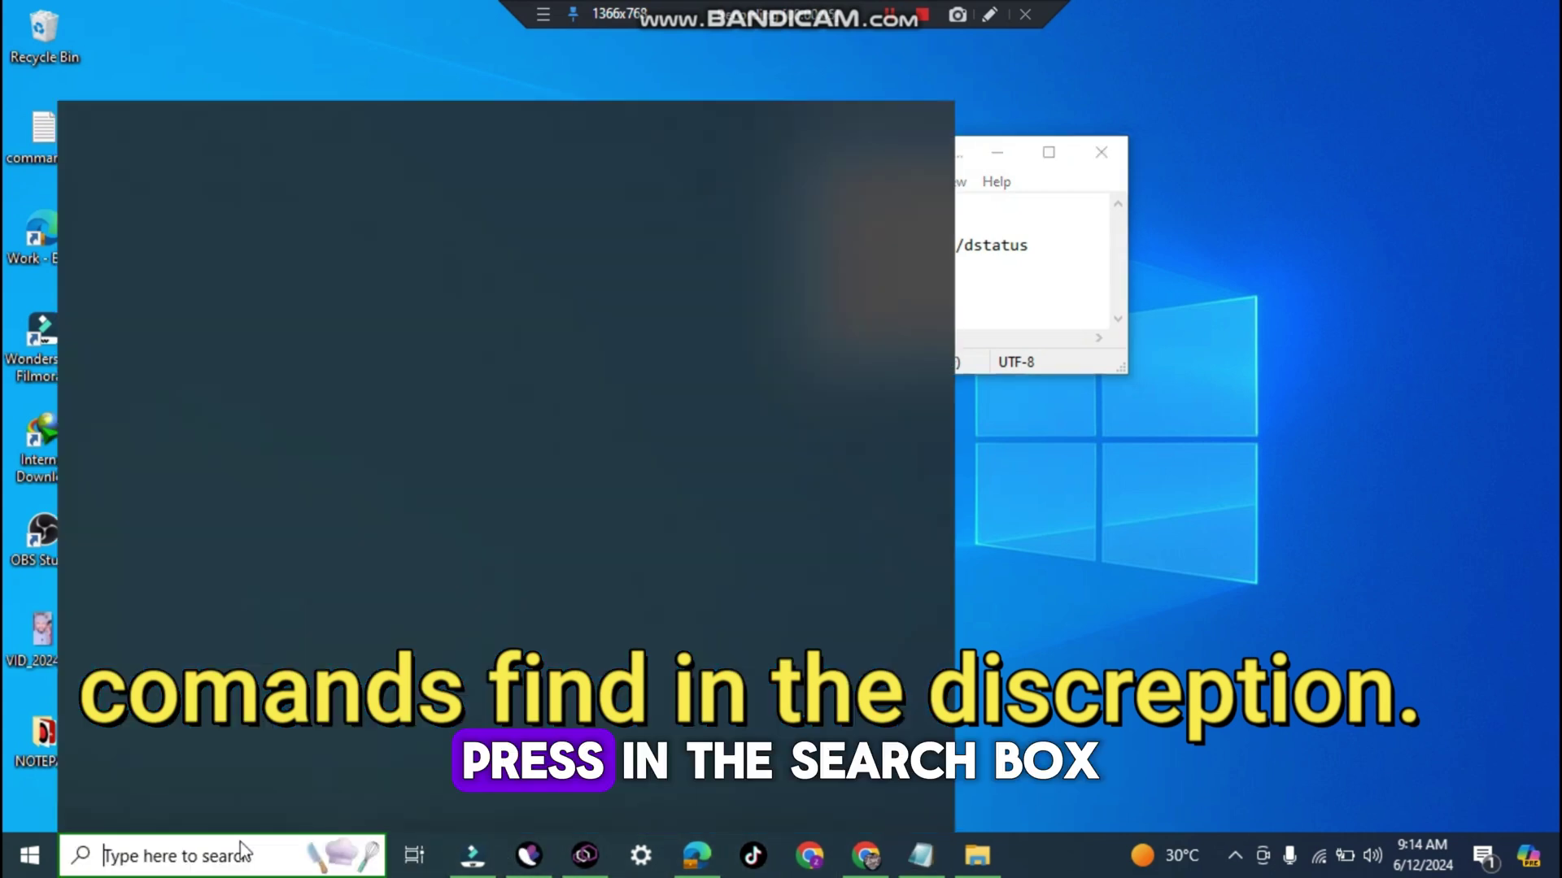
pyautogui.write('c')
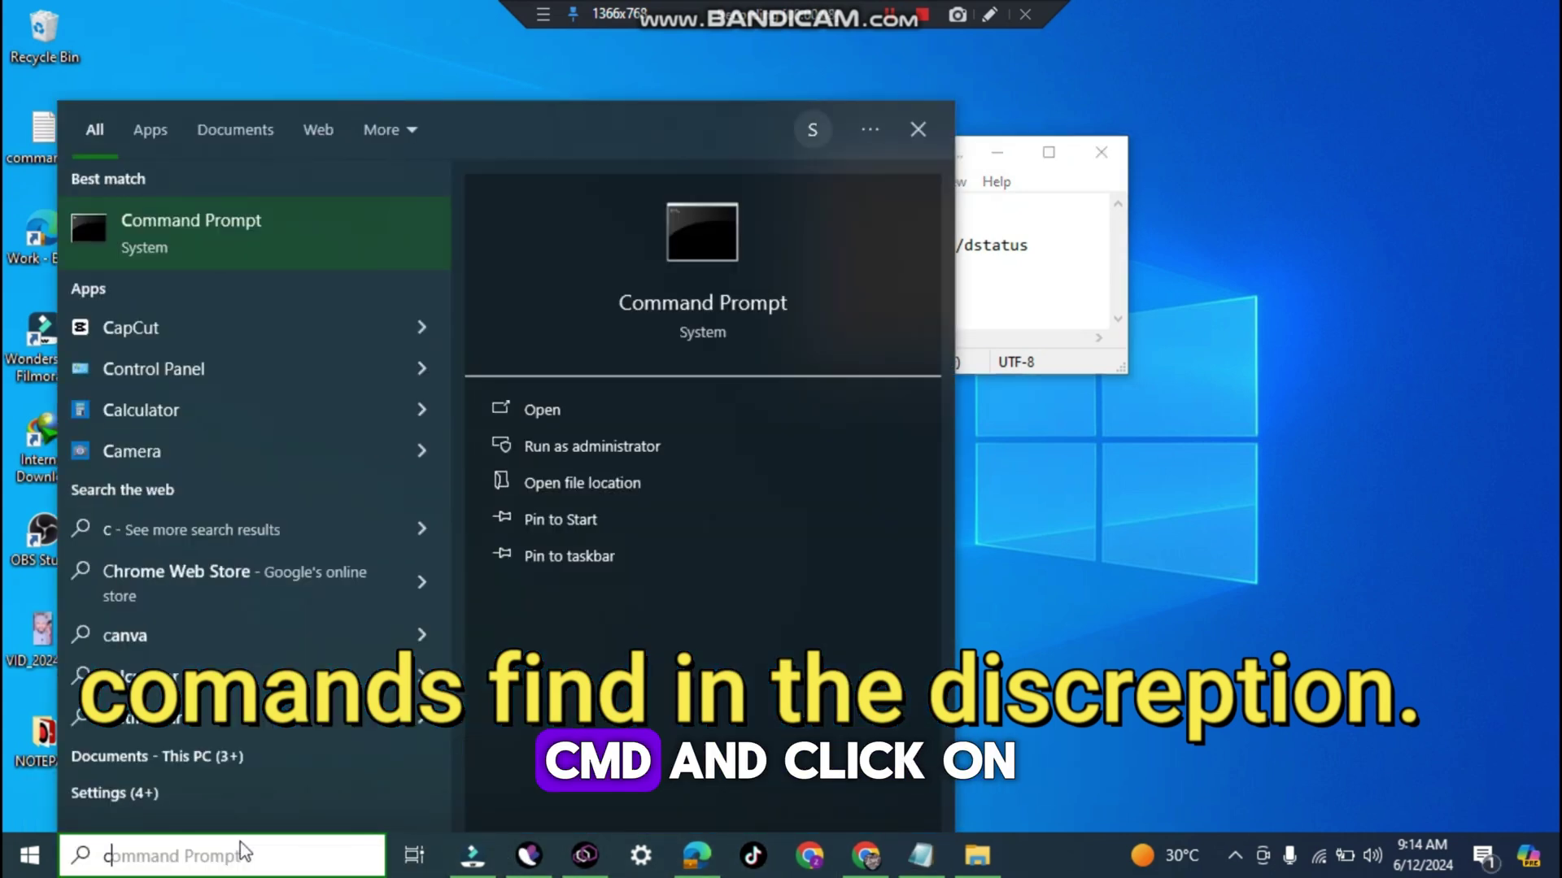
pyautogui.write('md')
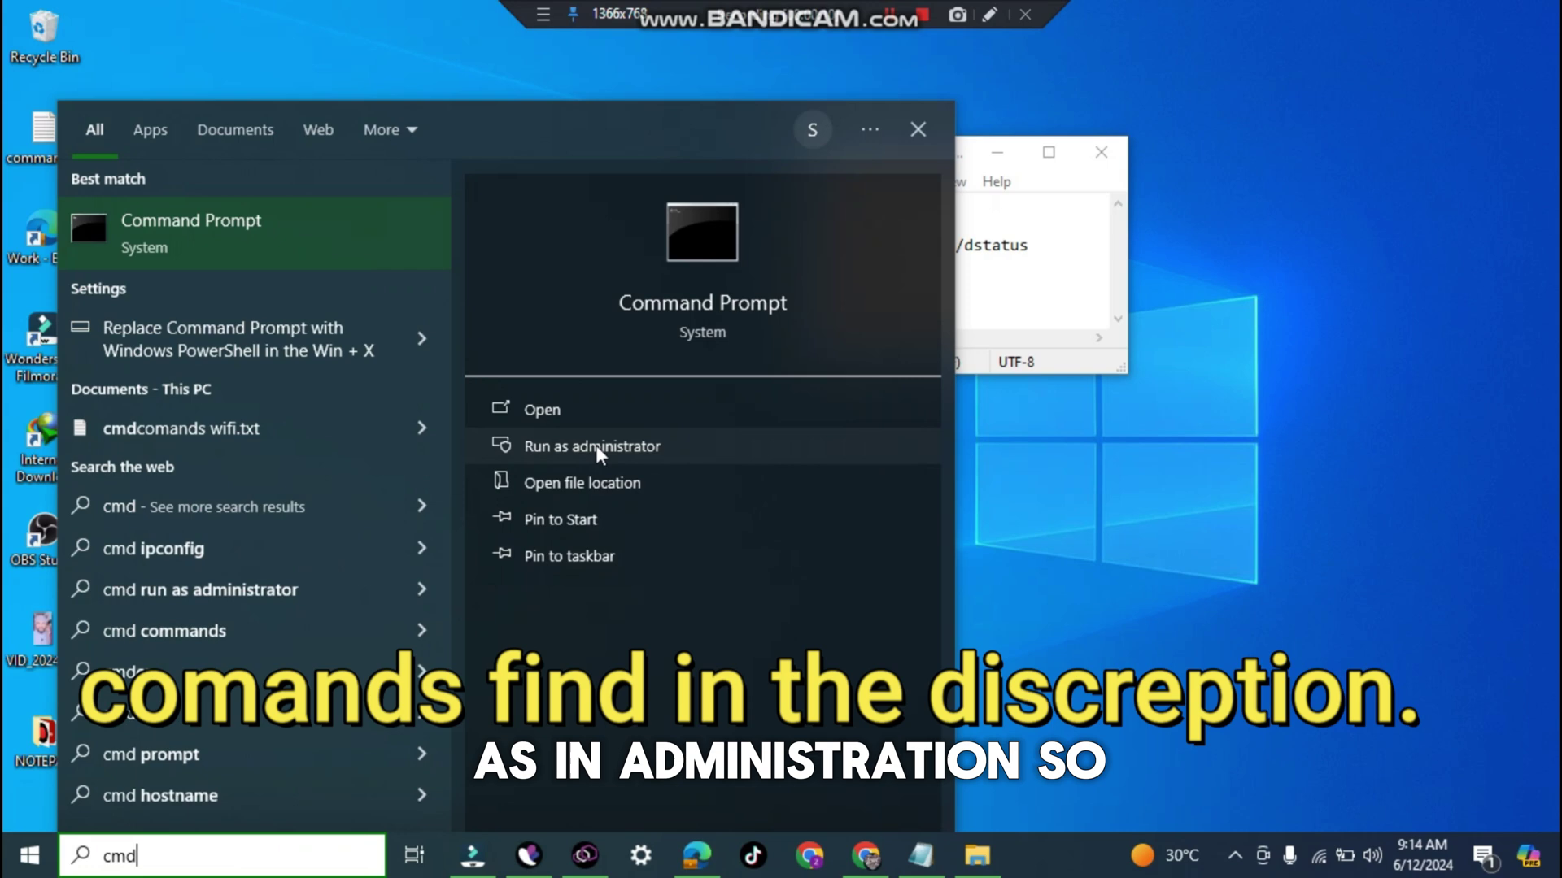
pyautogui.click(597, 447)
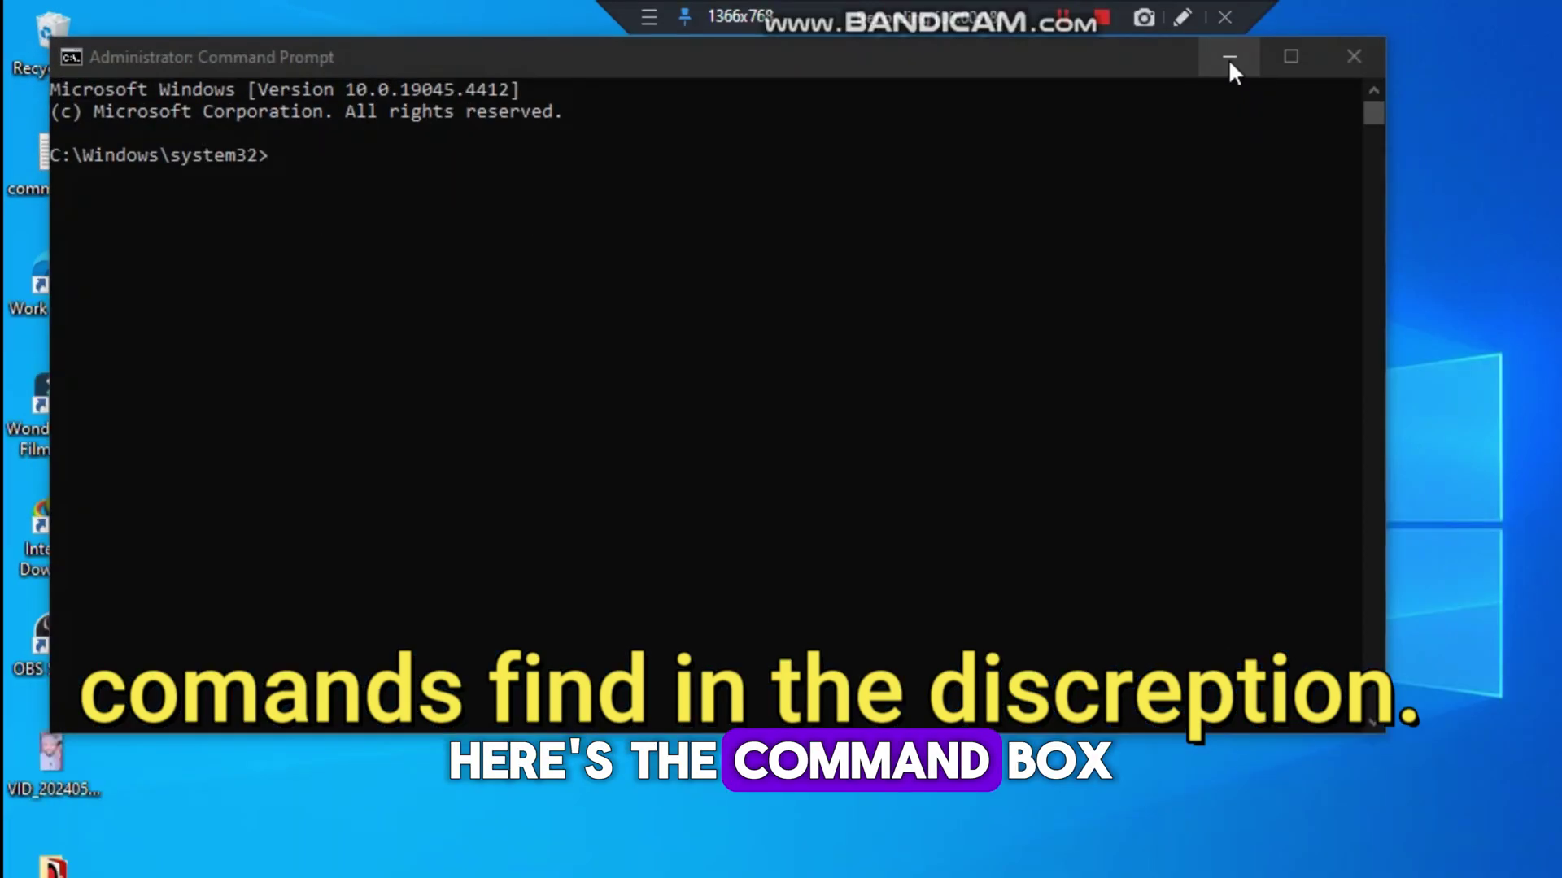
# - Copy 'cd\' from the notes and run it in Command Prompt to reach the C: root
pyautogui.click(1028, 46)
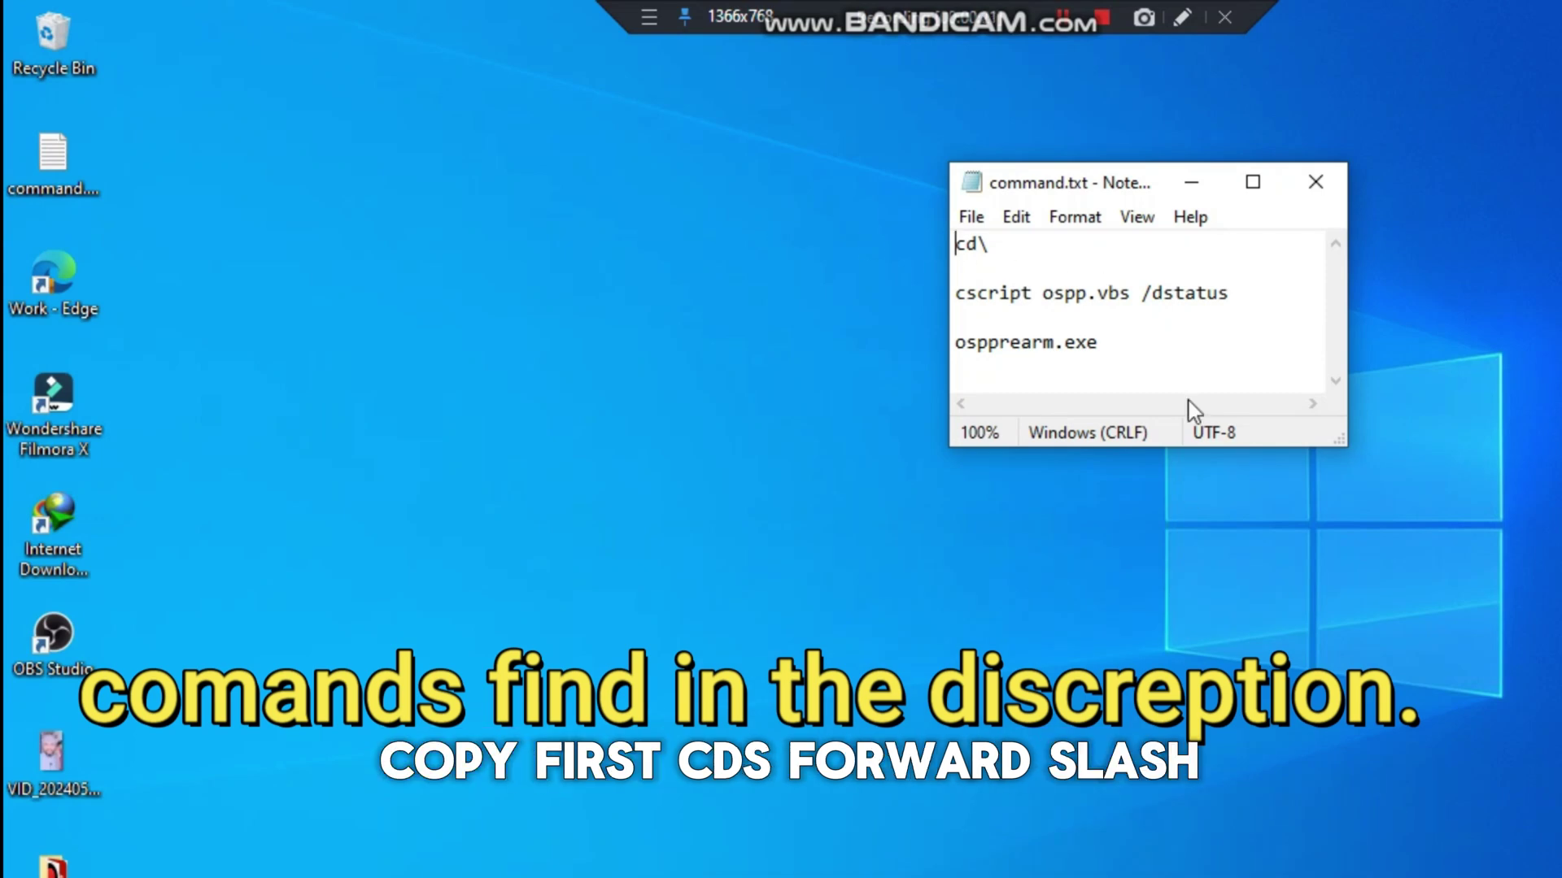
pyautogui.moveTo(1122, 190); pyautogui.dragTo(1375, 229)
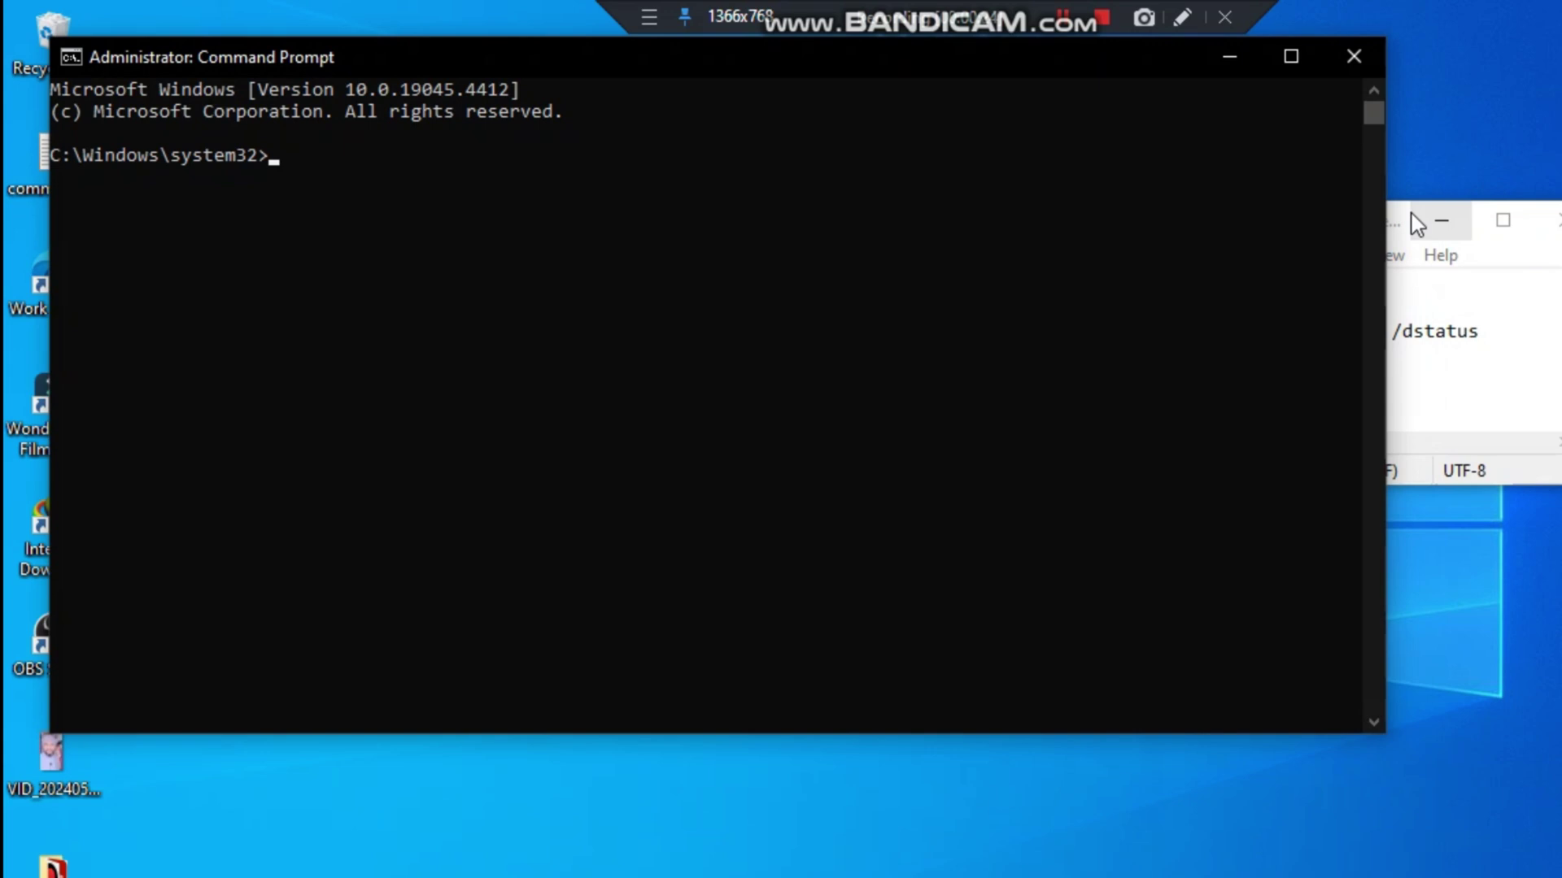
pyautogui.click(1544, 302)
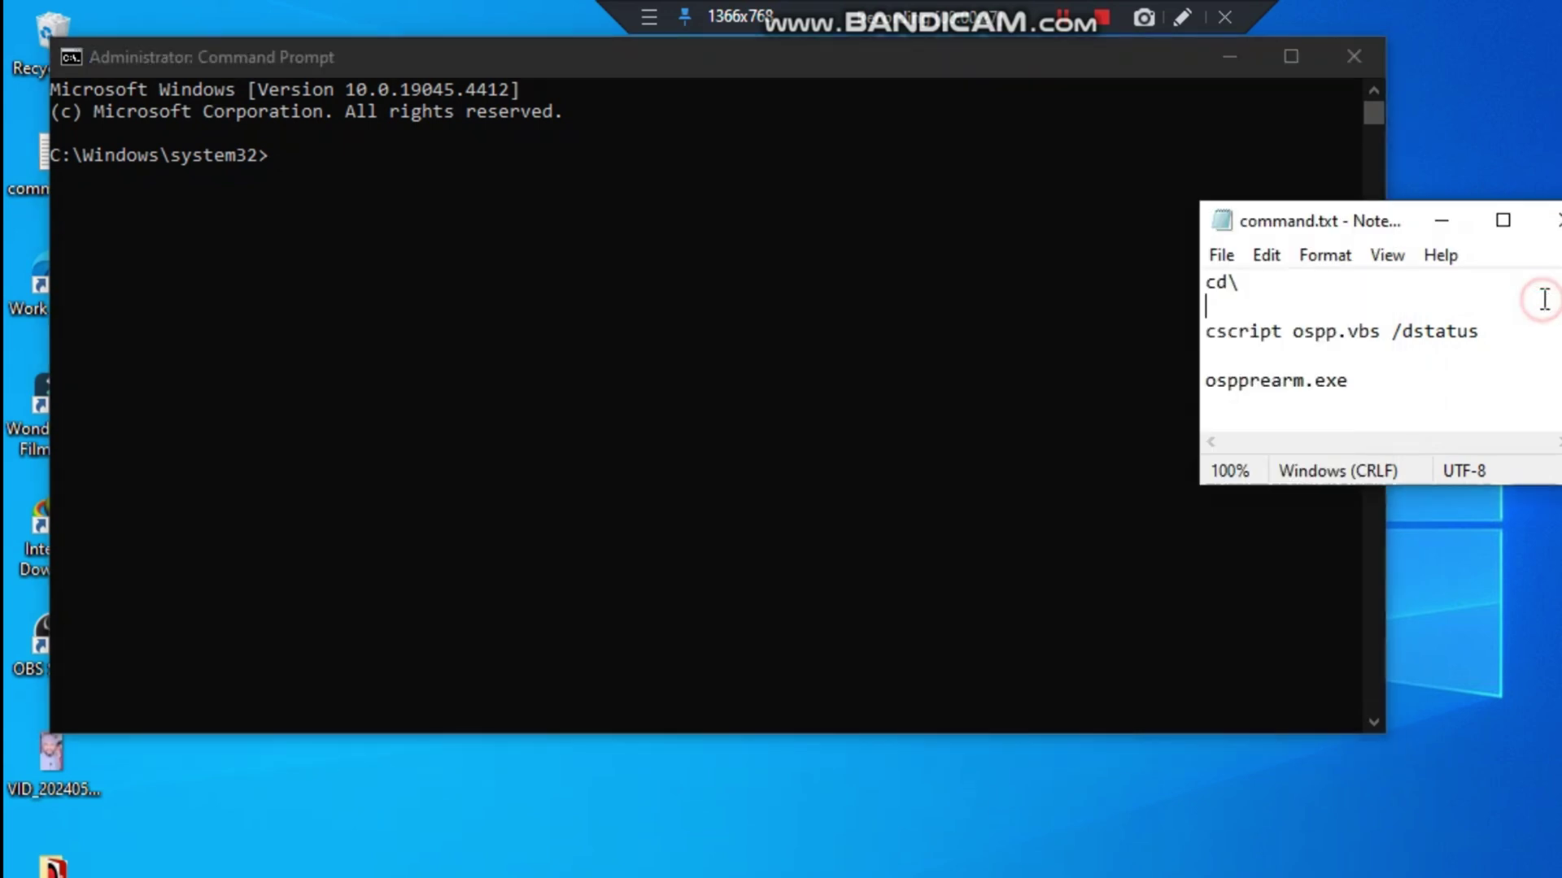
pyautogui.rightClick(1219, 278)
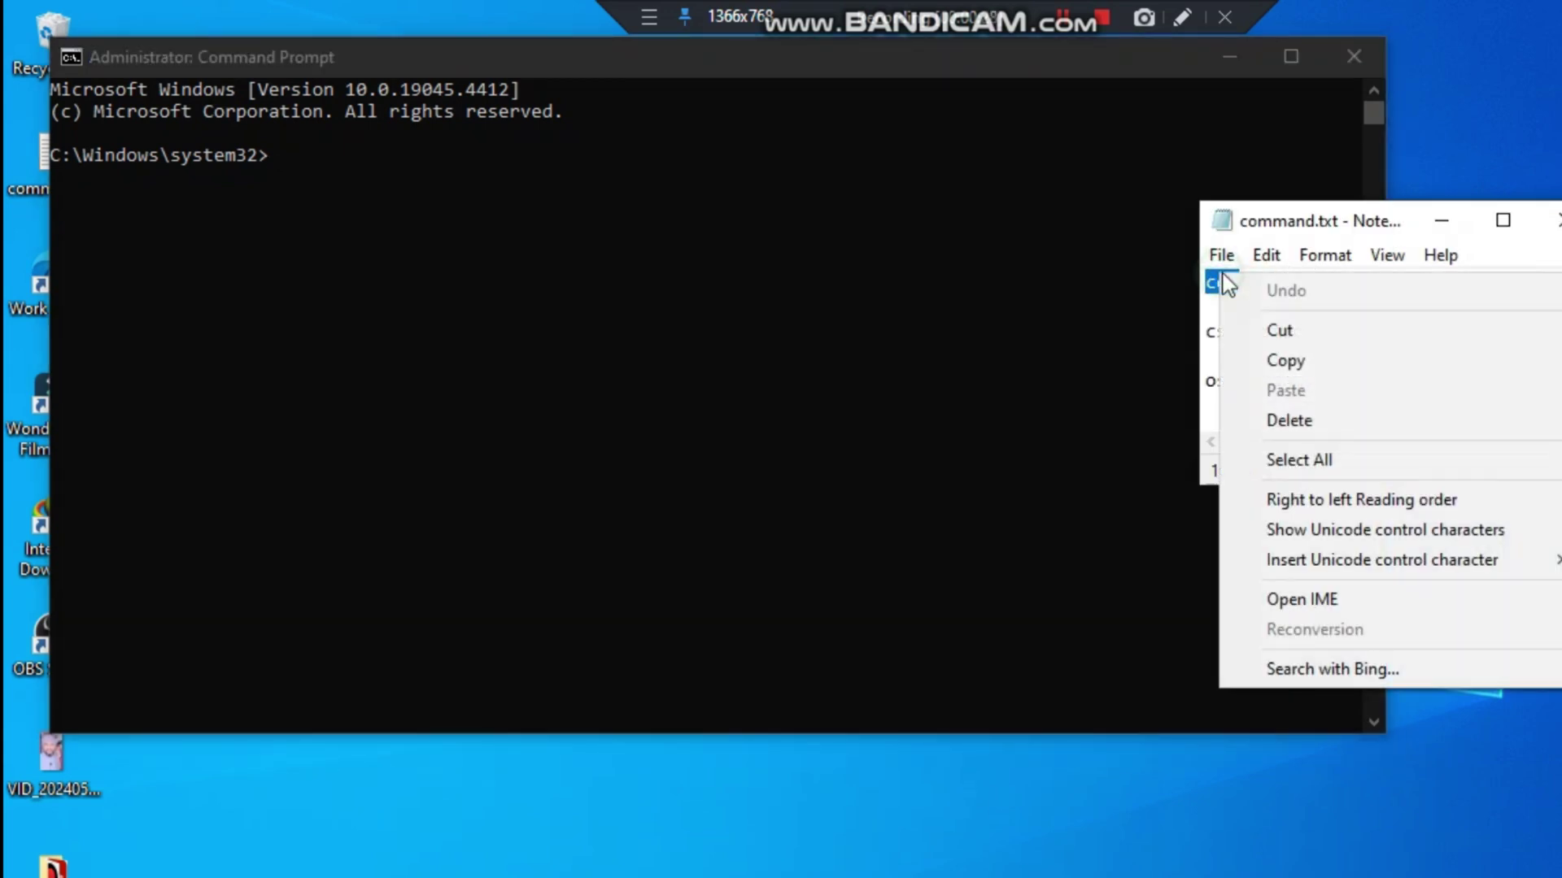
pyautogui.click(1311, 366)
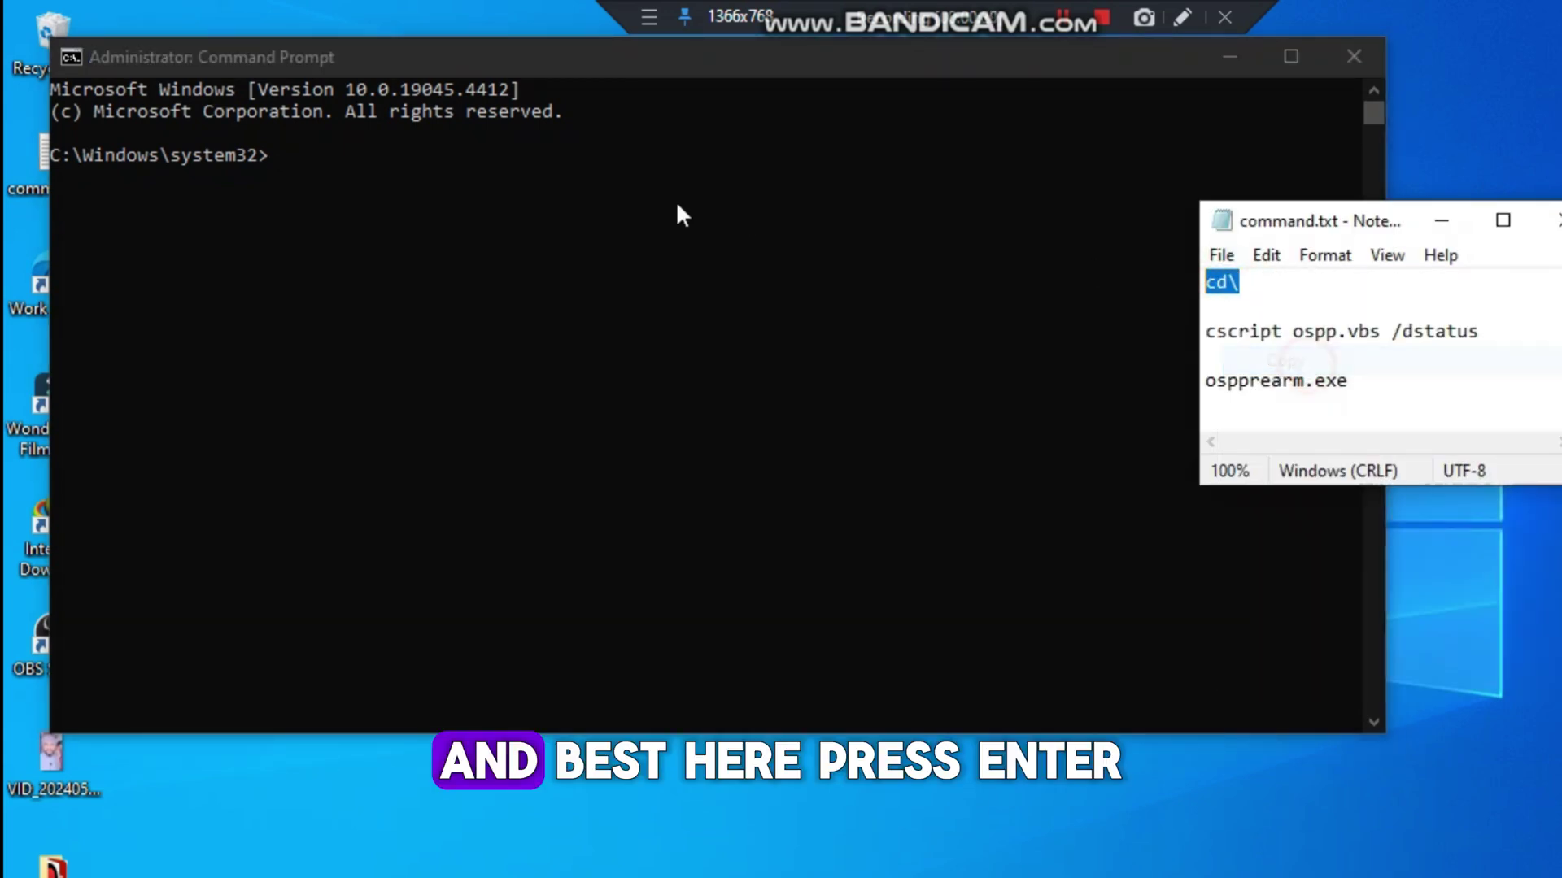
pyautogui.click(389, 169)
pyautogui.rightClick(324, 163)
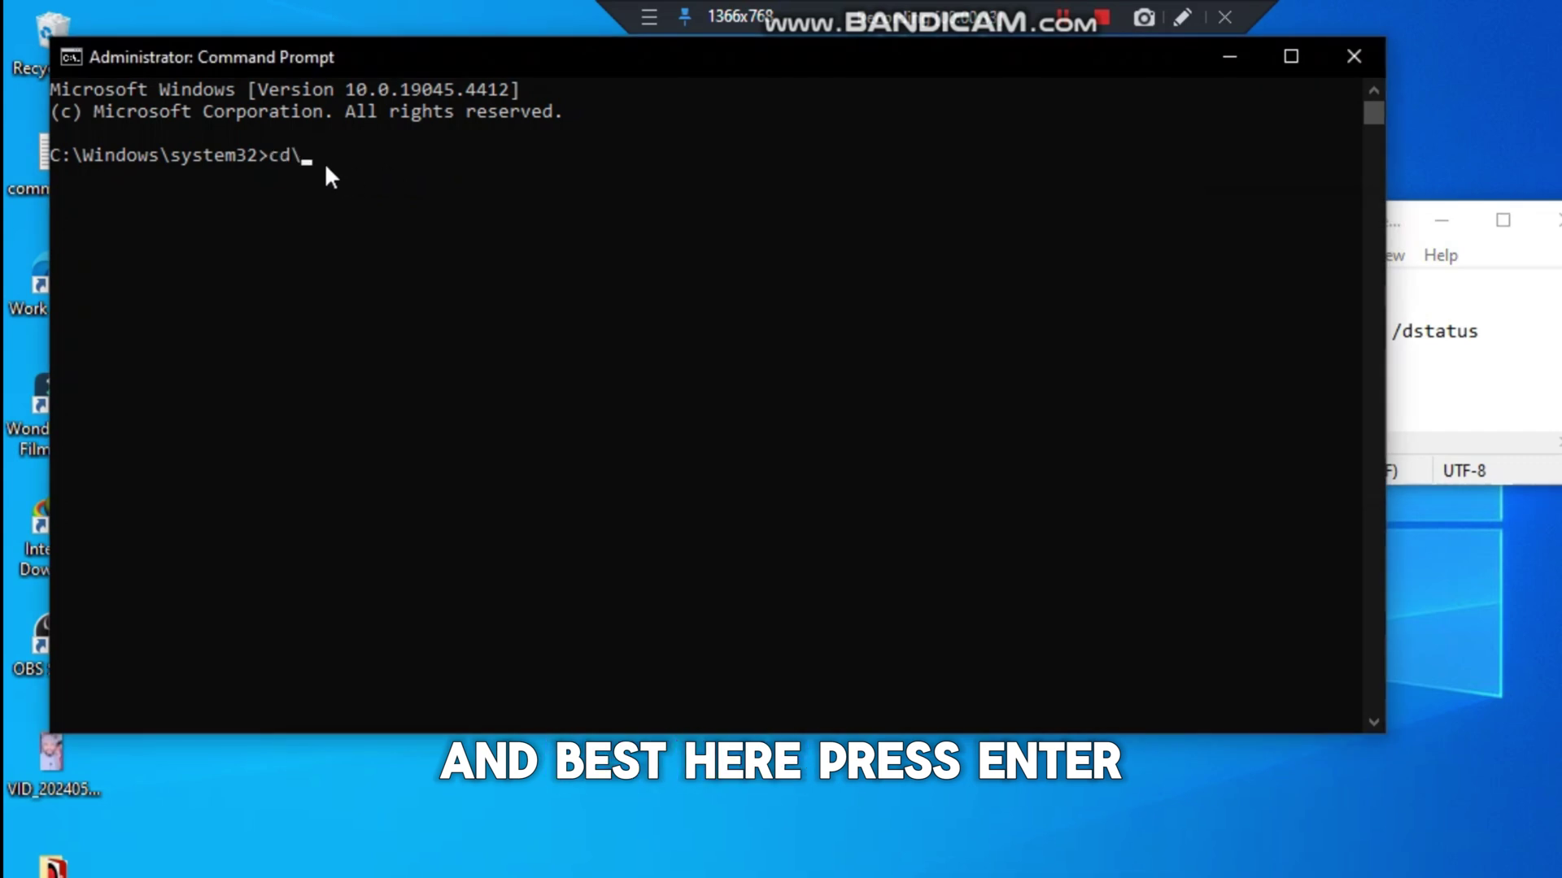
pyautogui.press('Return')
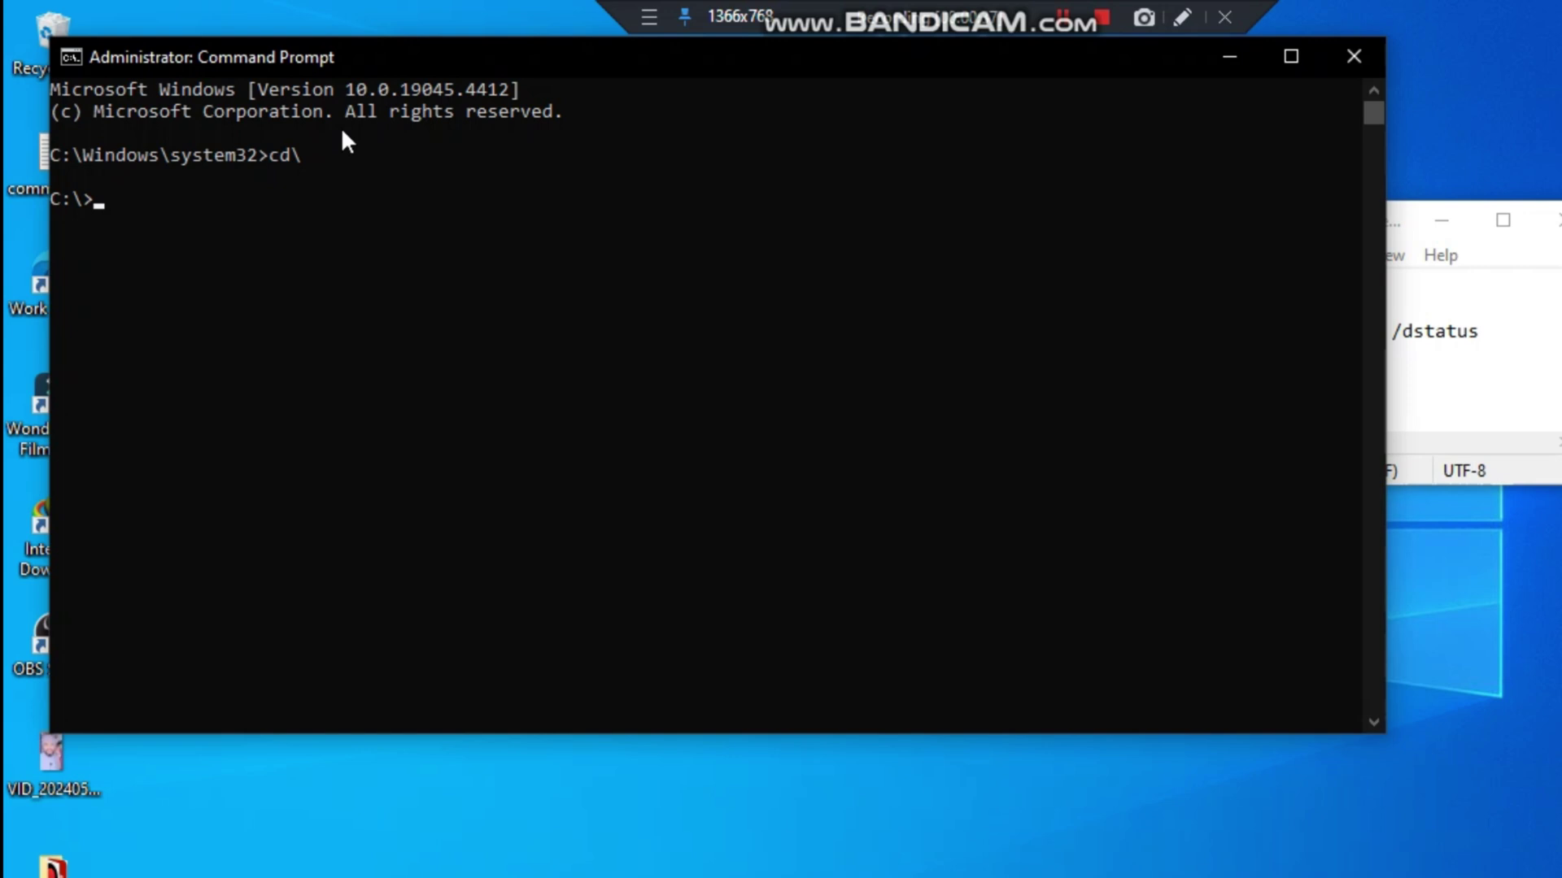
pyautogui.write('cd')
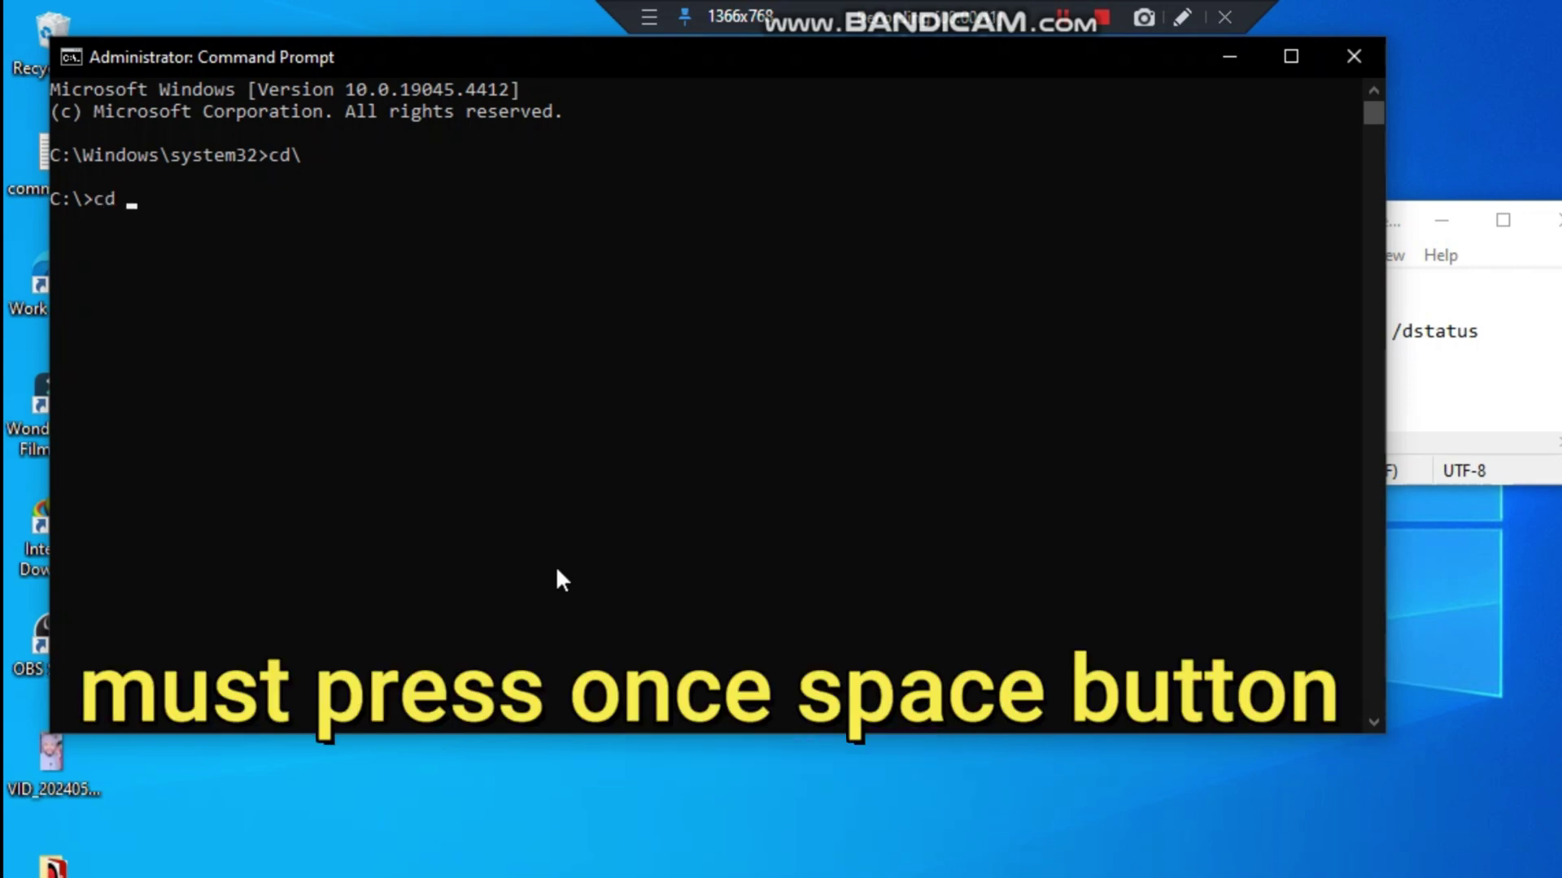
# - Browse File Explorer to C:\Program Files\Microsoft Office\Office16
pyautogui.press('super+e')
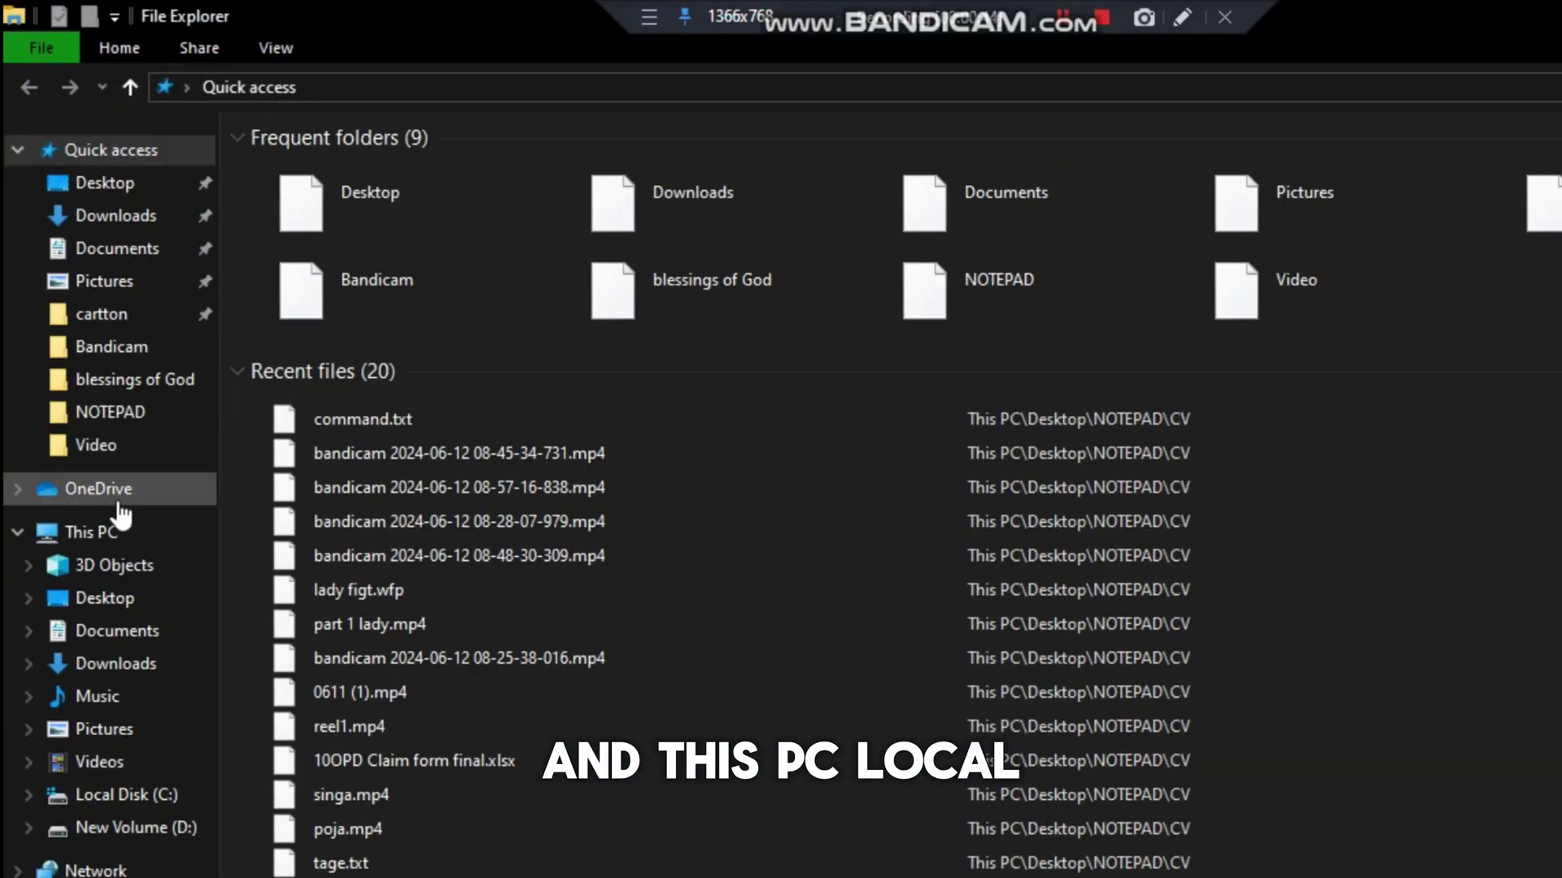
pyautogui.click(110, 532)
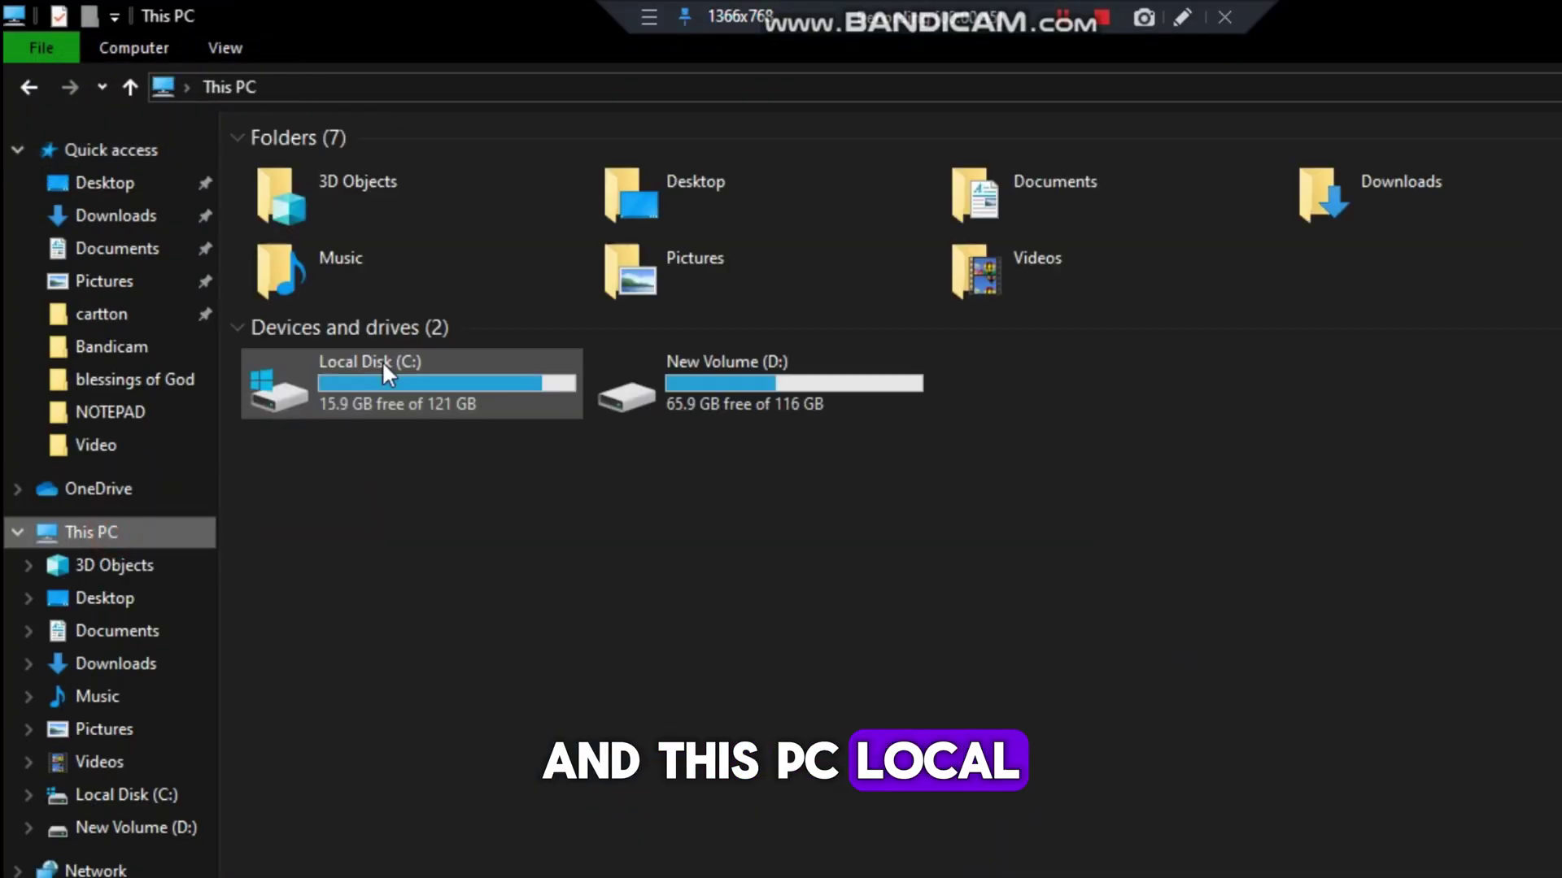
pyautogui.click(393, 378)
pyautogui.doubleClick(393, 379)
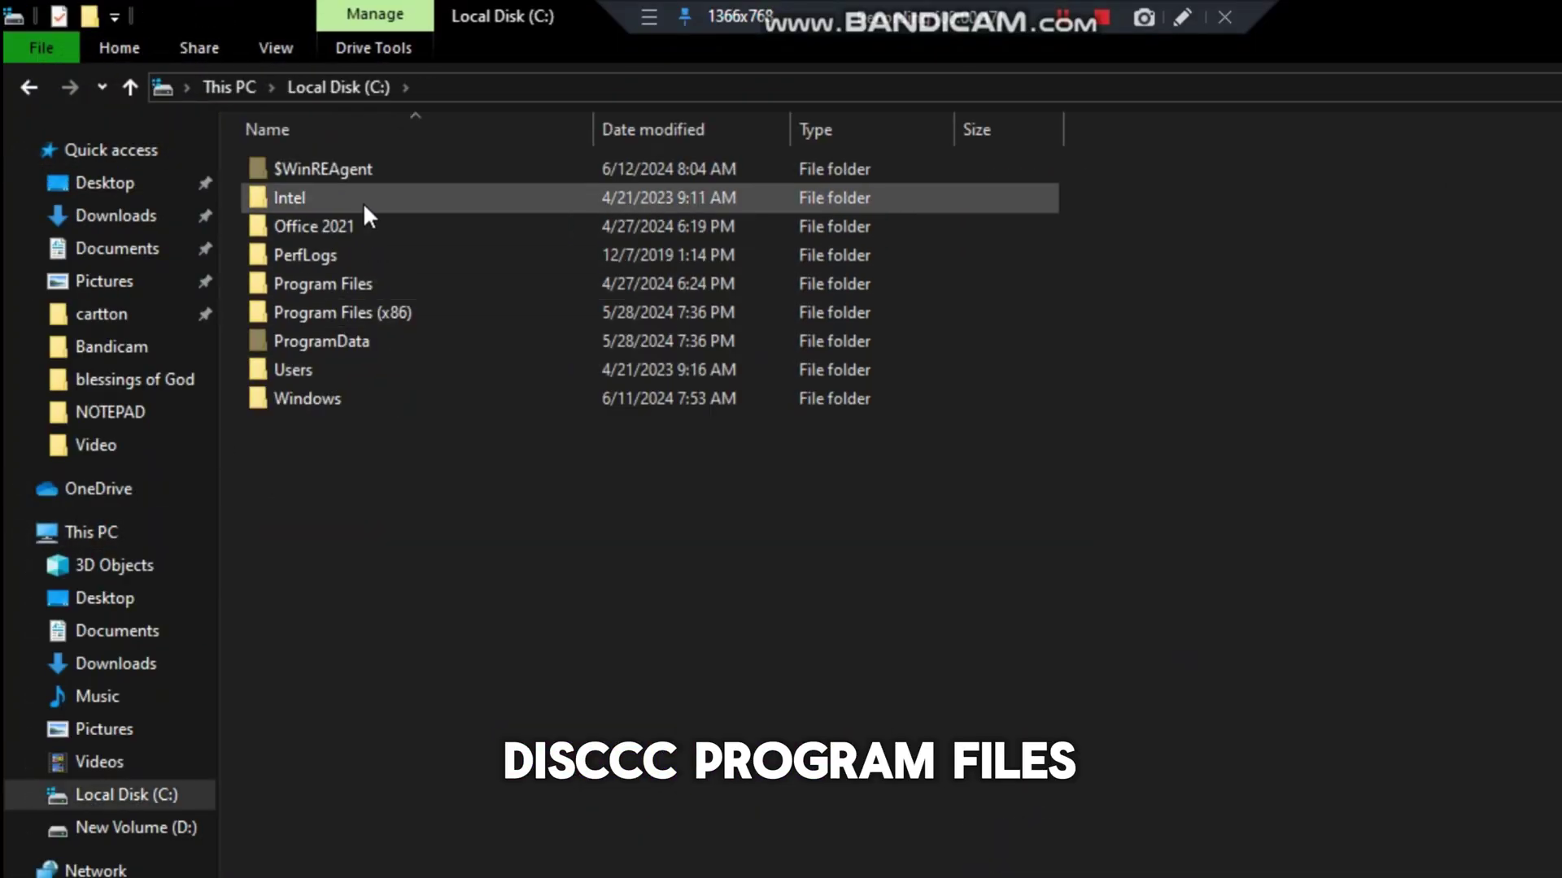
pyautogui.doubleClick(375, 277)
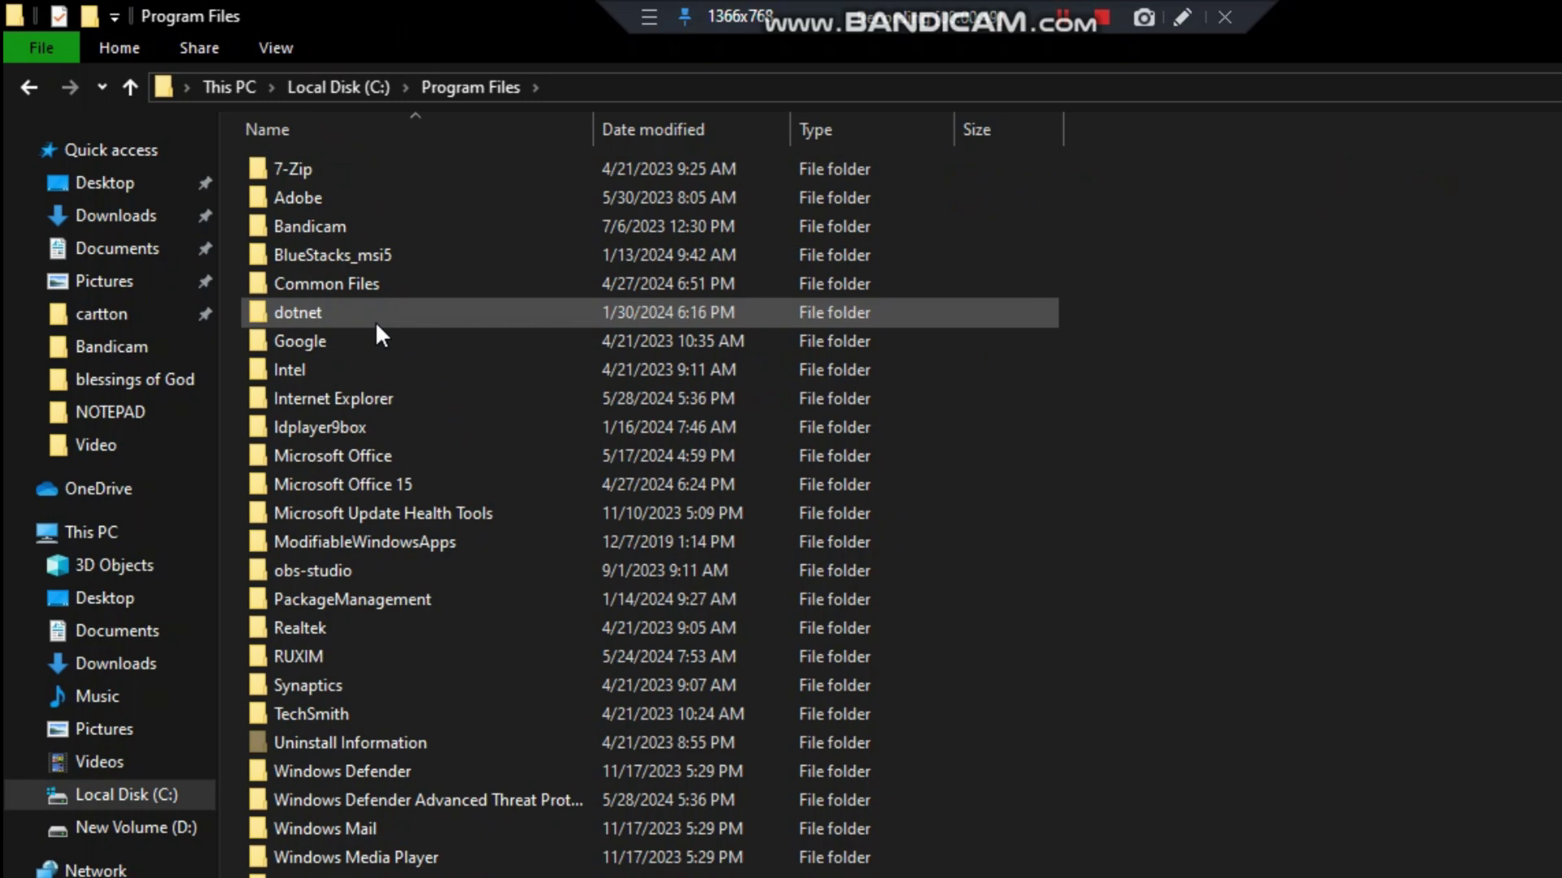
pyautogui.doubleClick(371, 456)
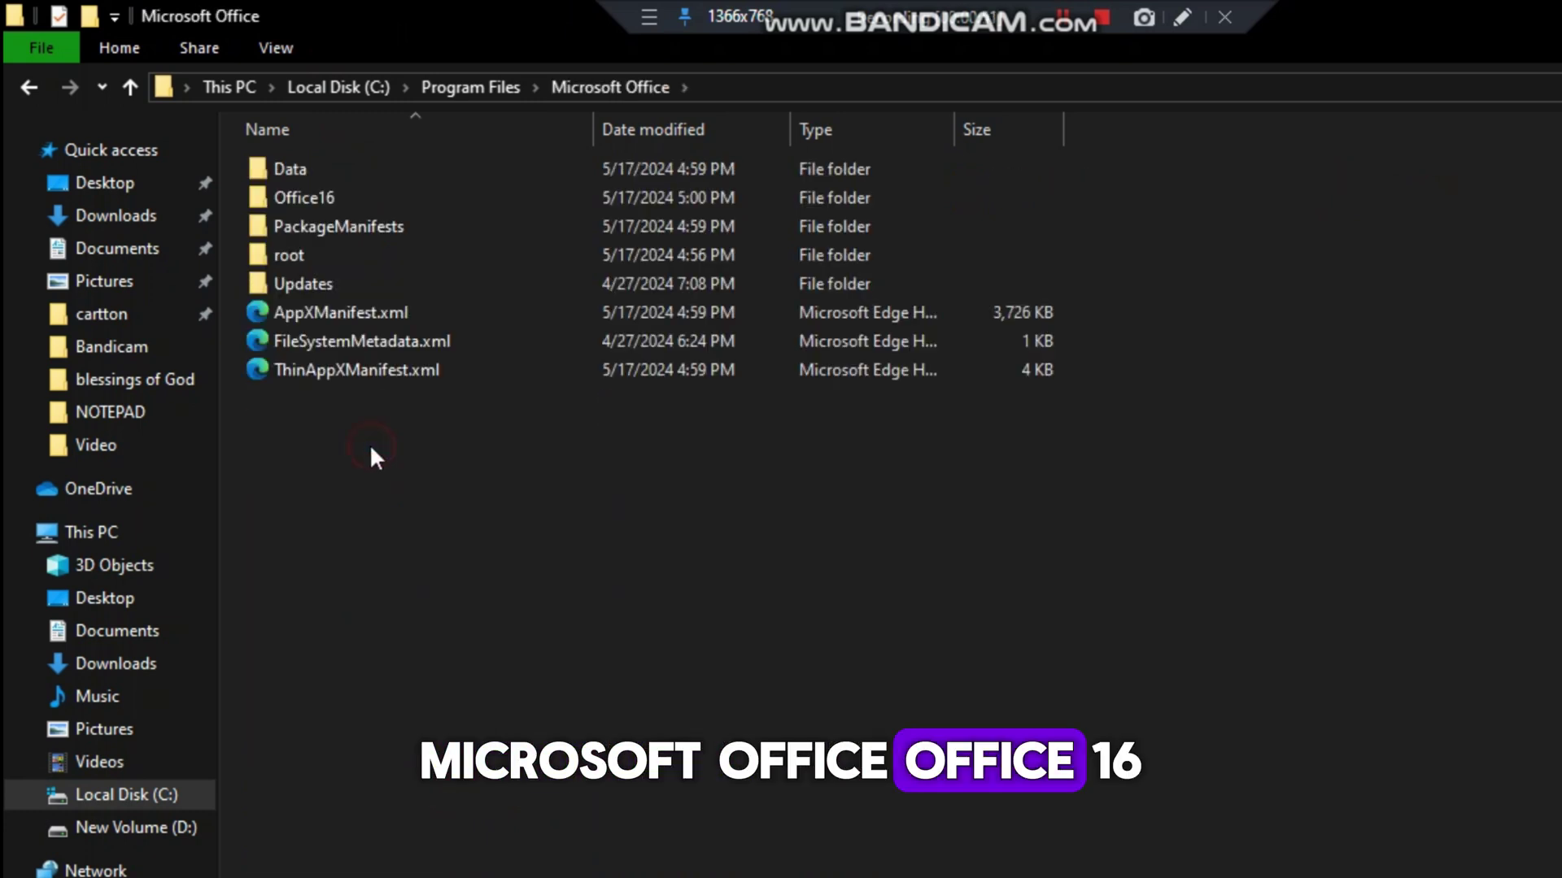
pyautogui.doubleClick(359, 198)
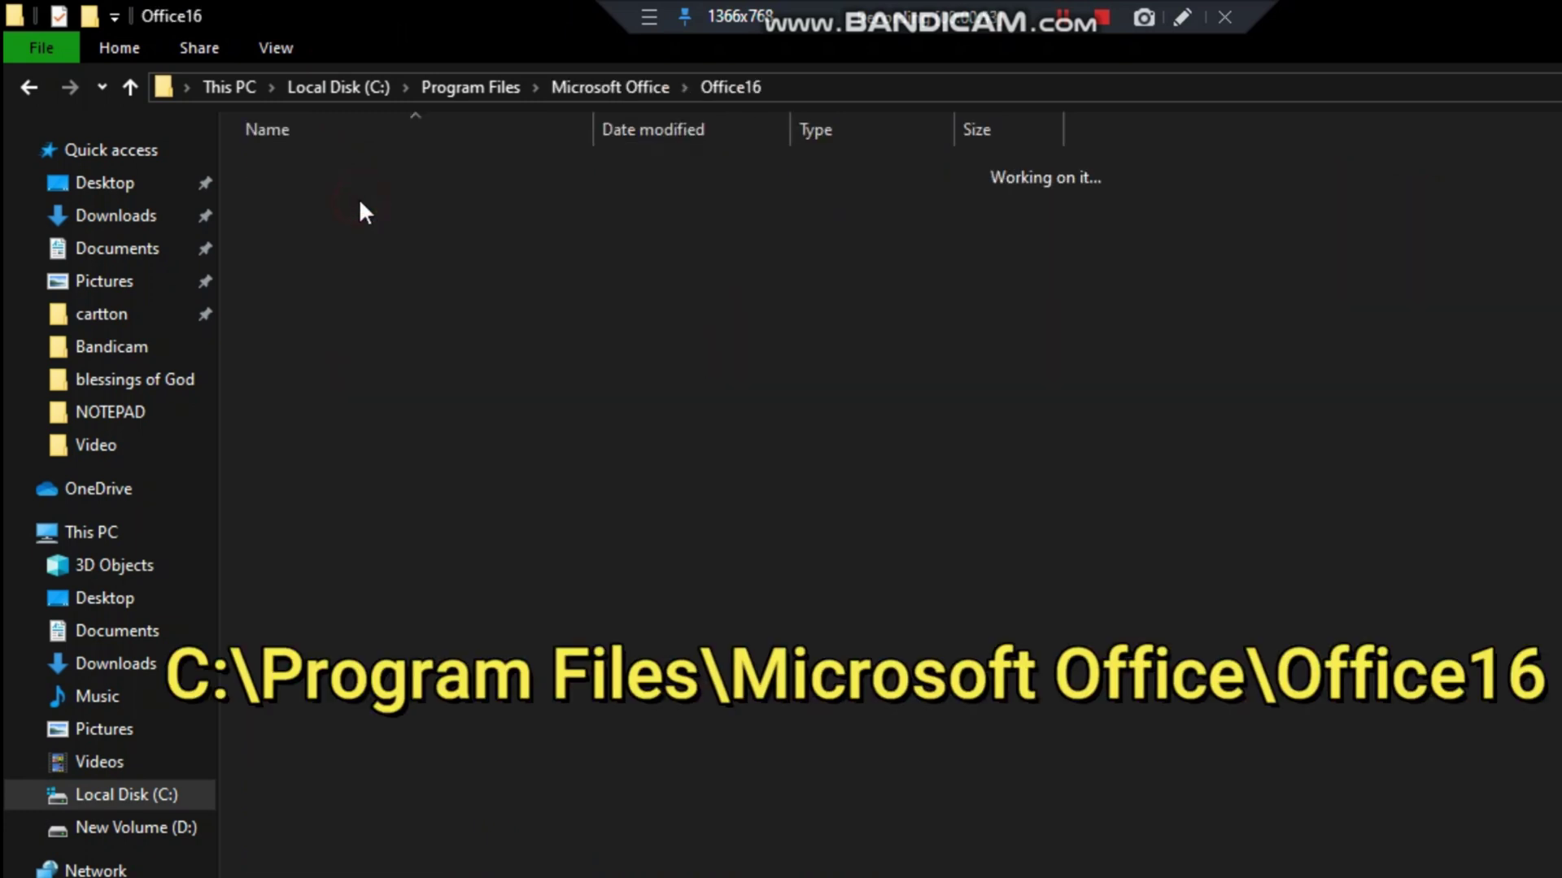
# - Copy the Office16 folder's full path and return to Command Prompt
pyautogui.click(906, 89)
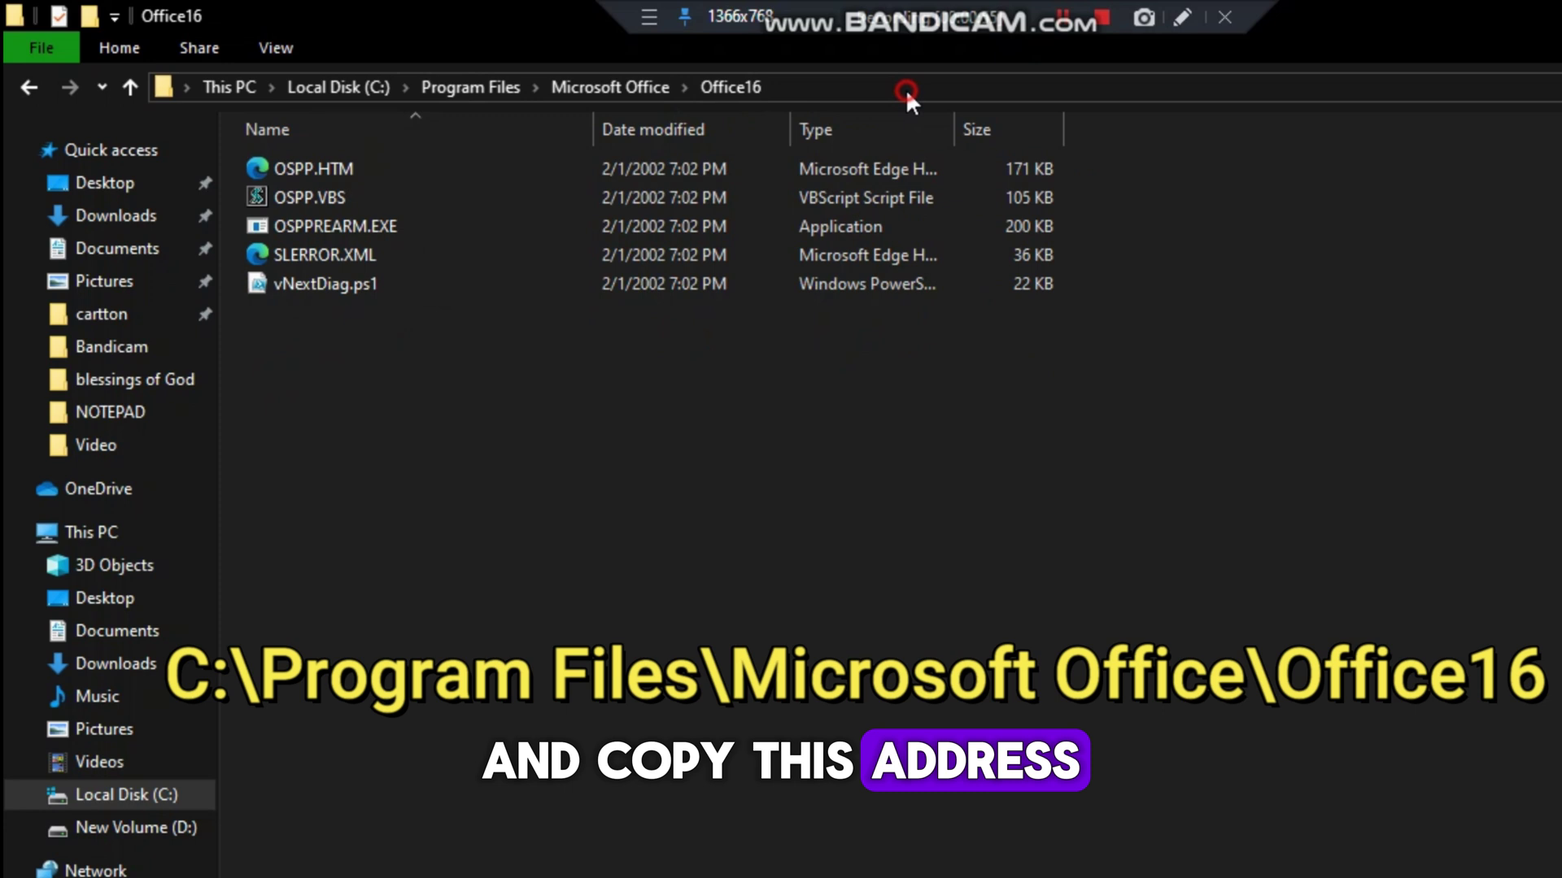
pyautogui.rightClick(906, 89)
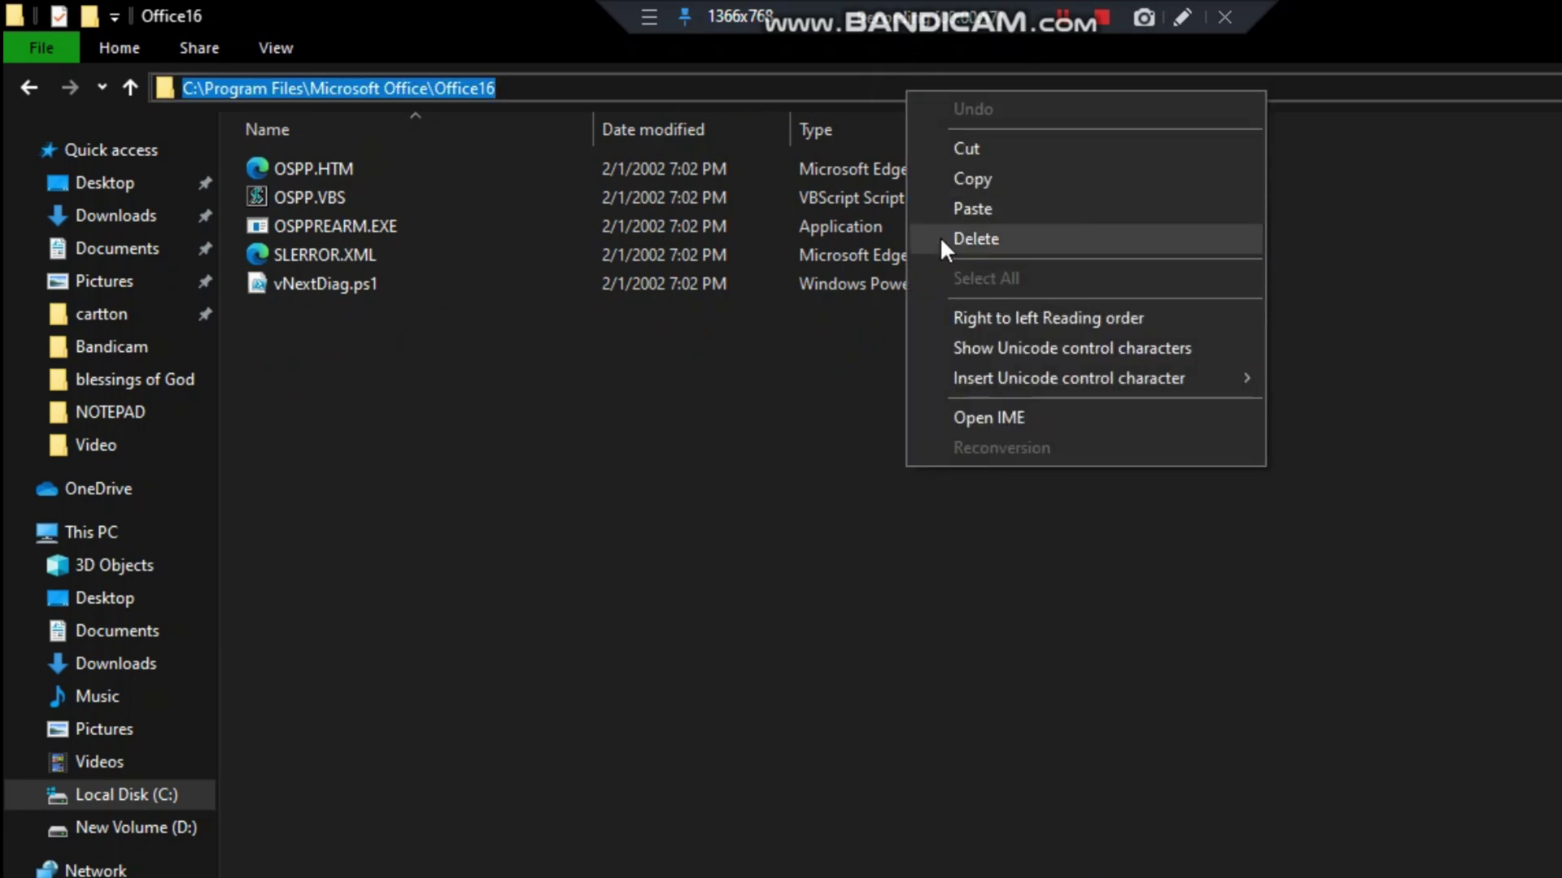
pyautogui.click(962, 183)
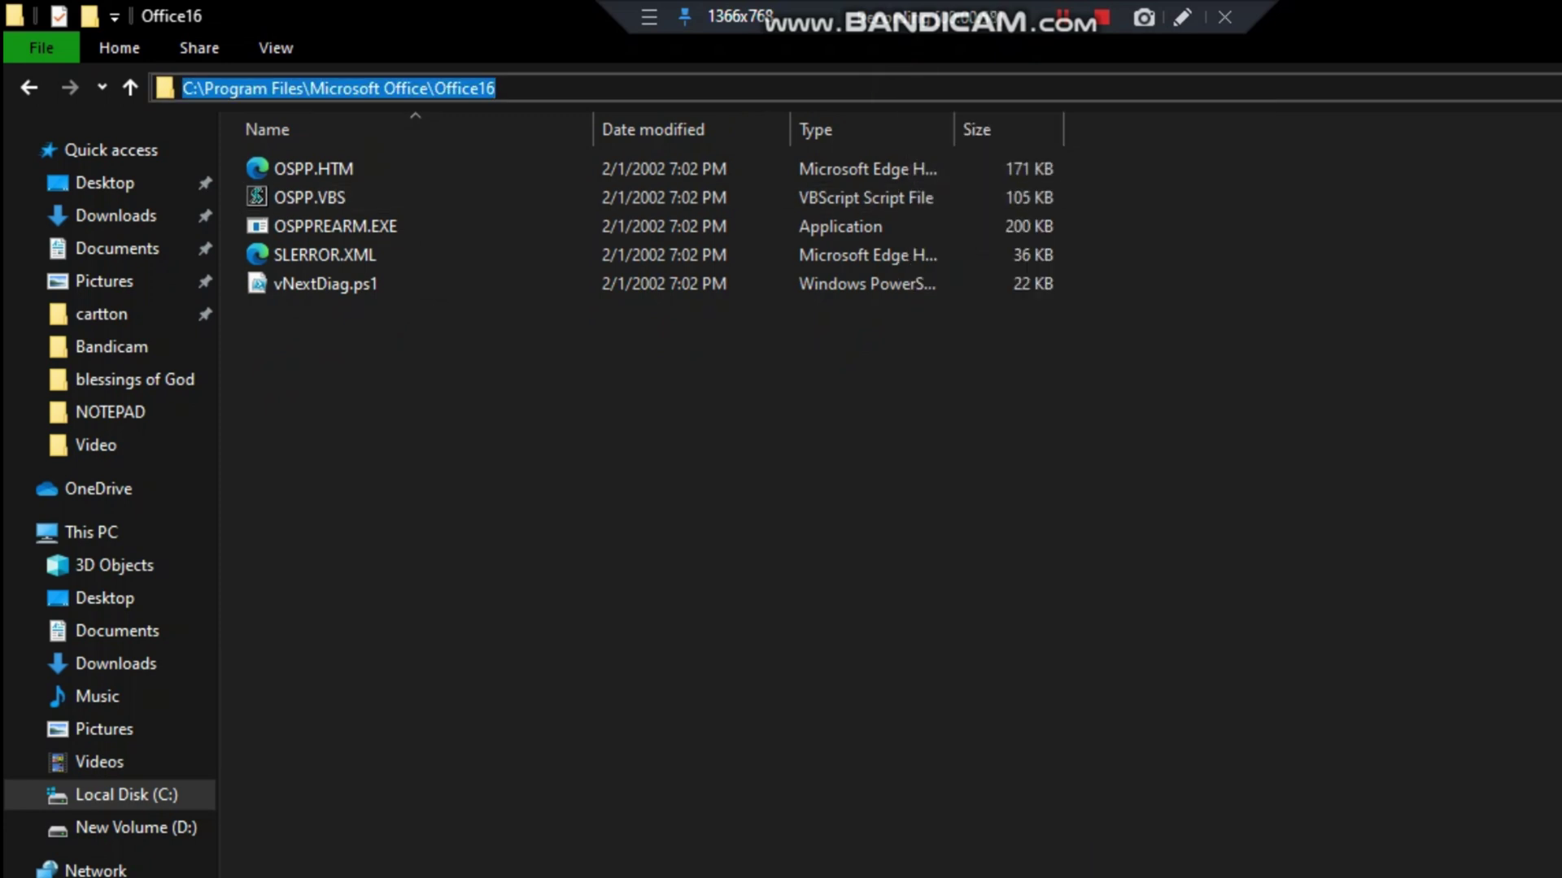
pyautogui.hotkey('alt', 'Tab')
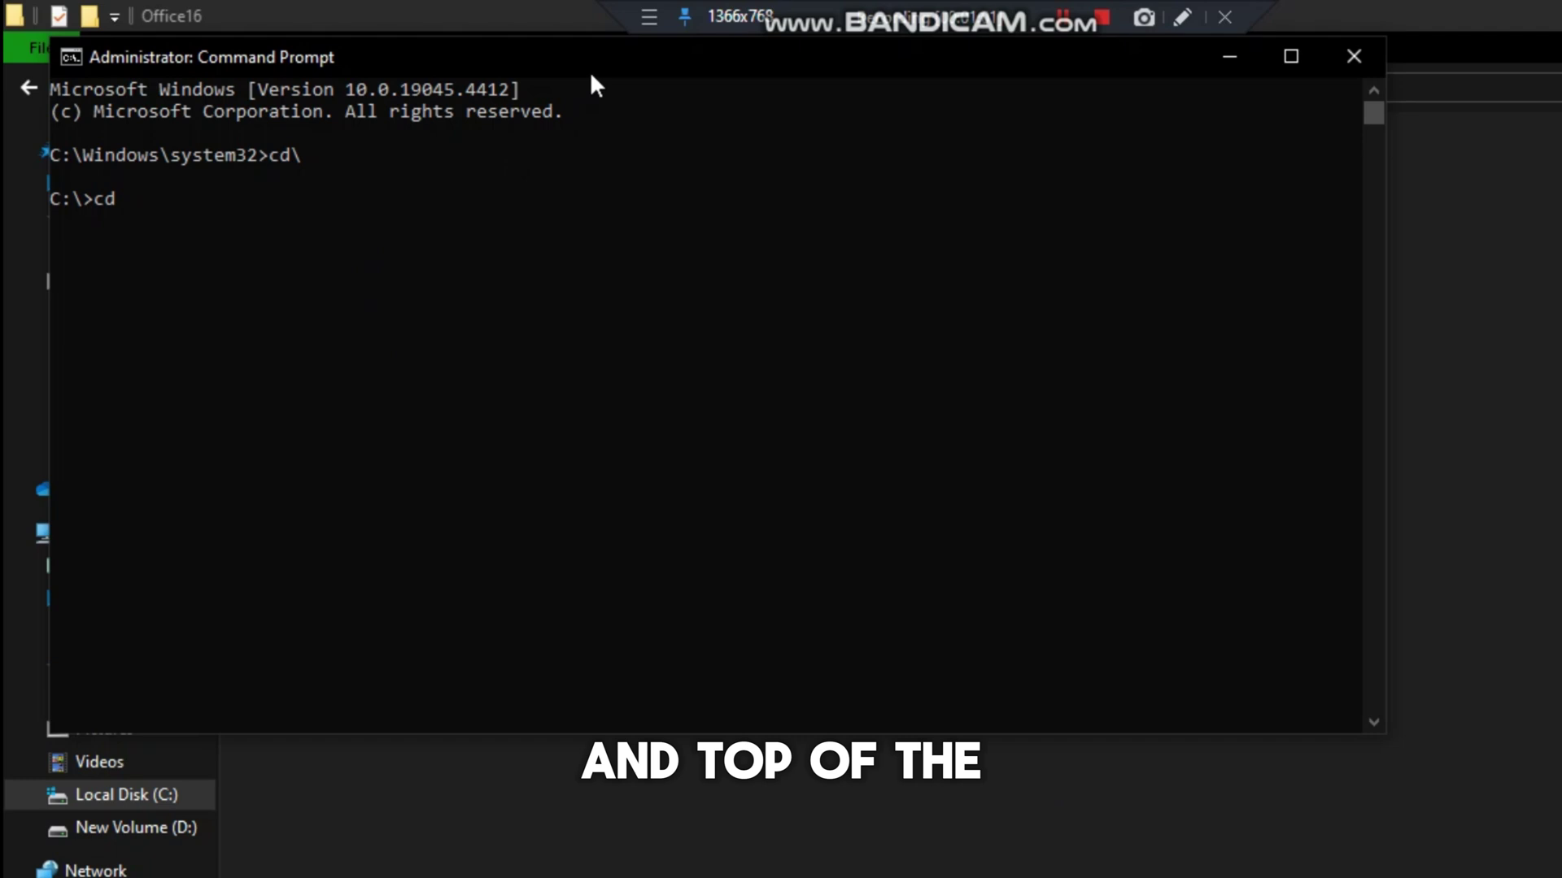
# - Paste the Office16 path after cd and run it
pyautogui.rightClick(597, 55)
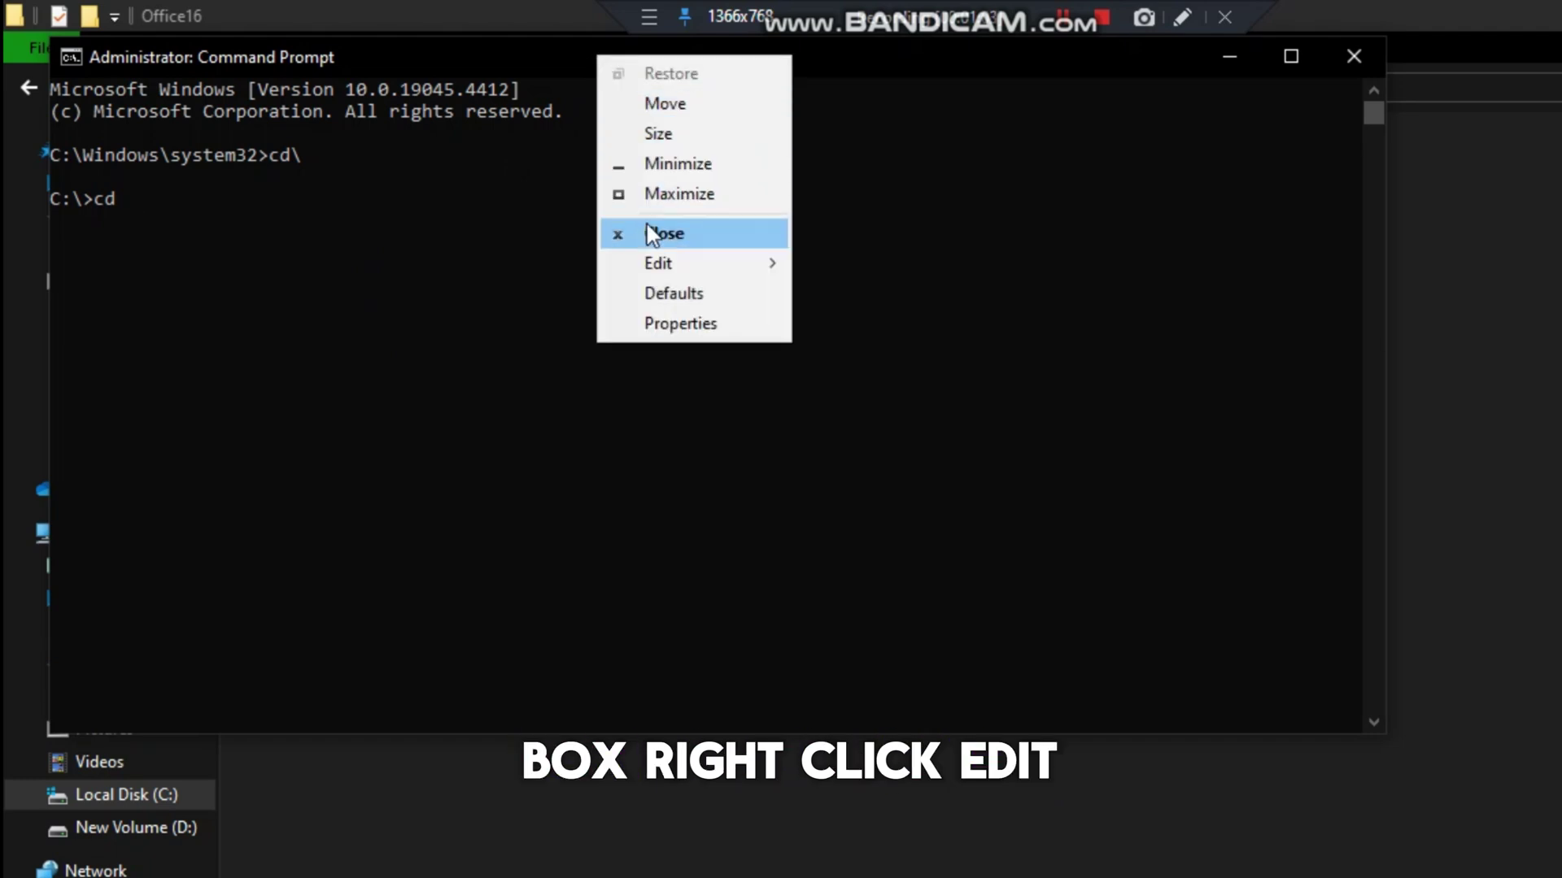
pyautogui.click(881, 323)
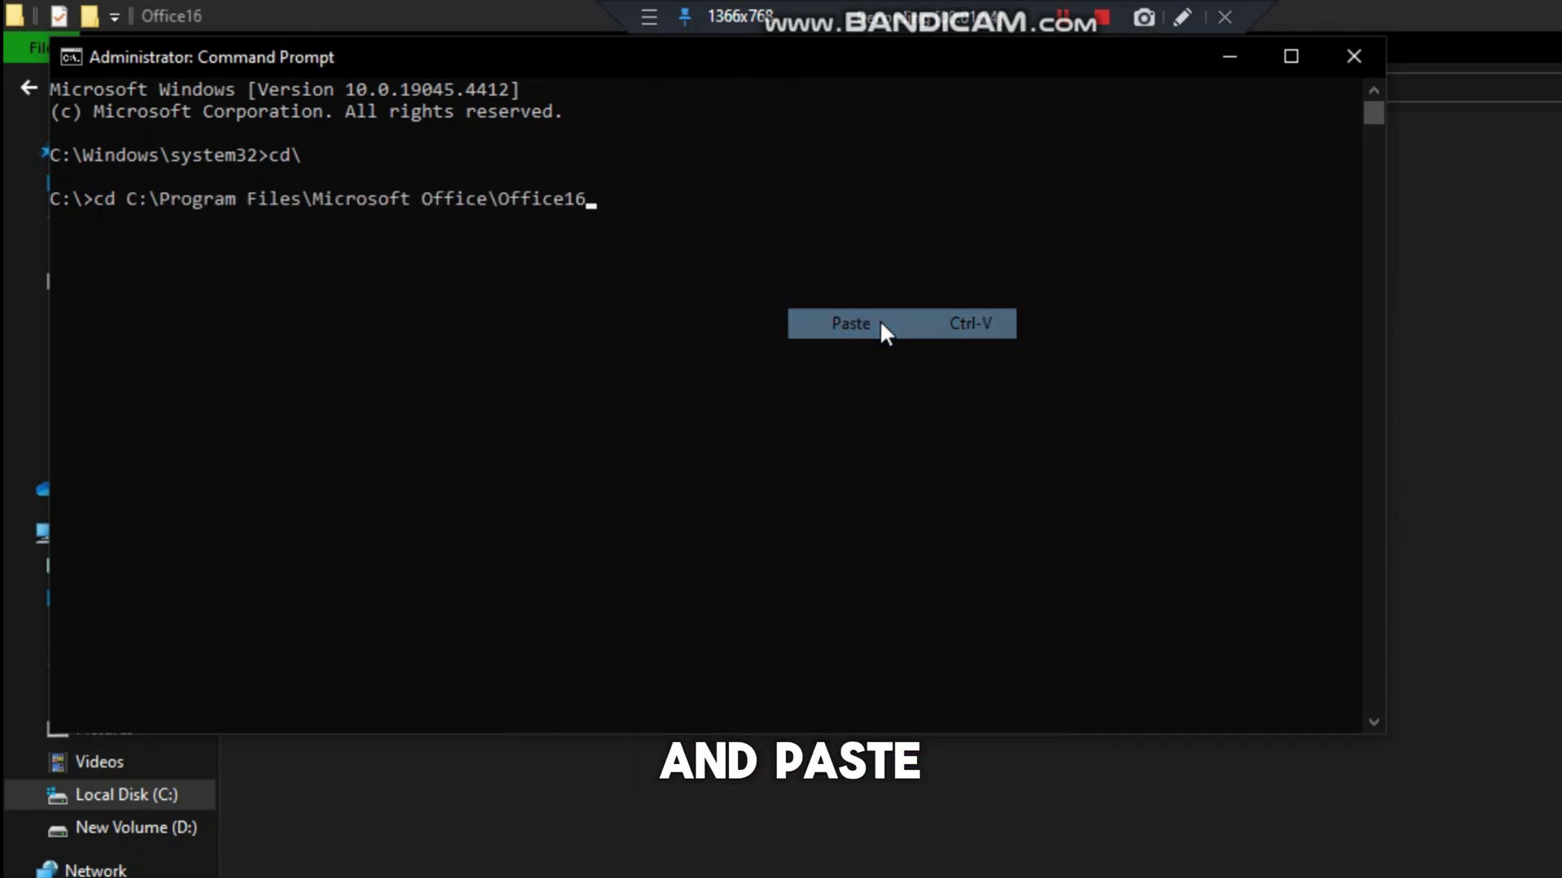
pyautogui.press('Return')
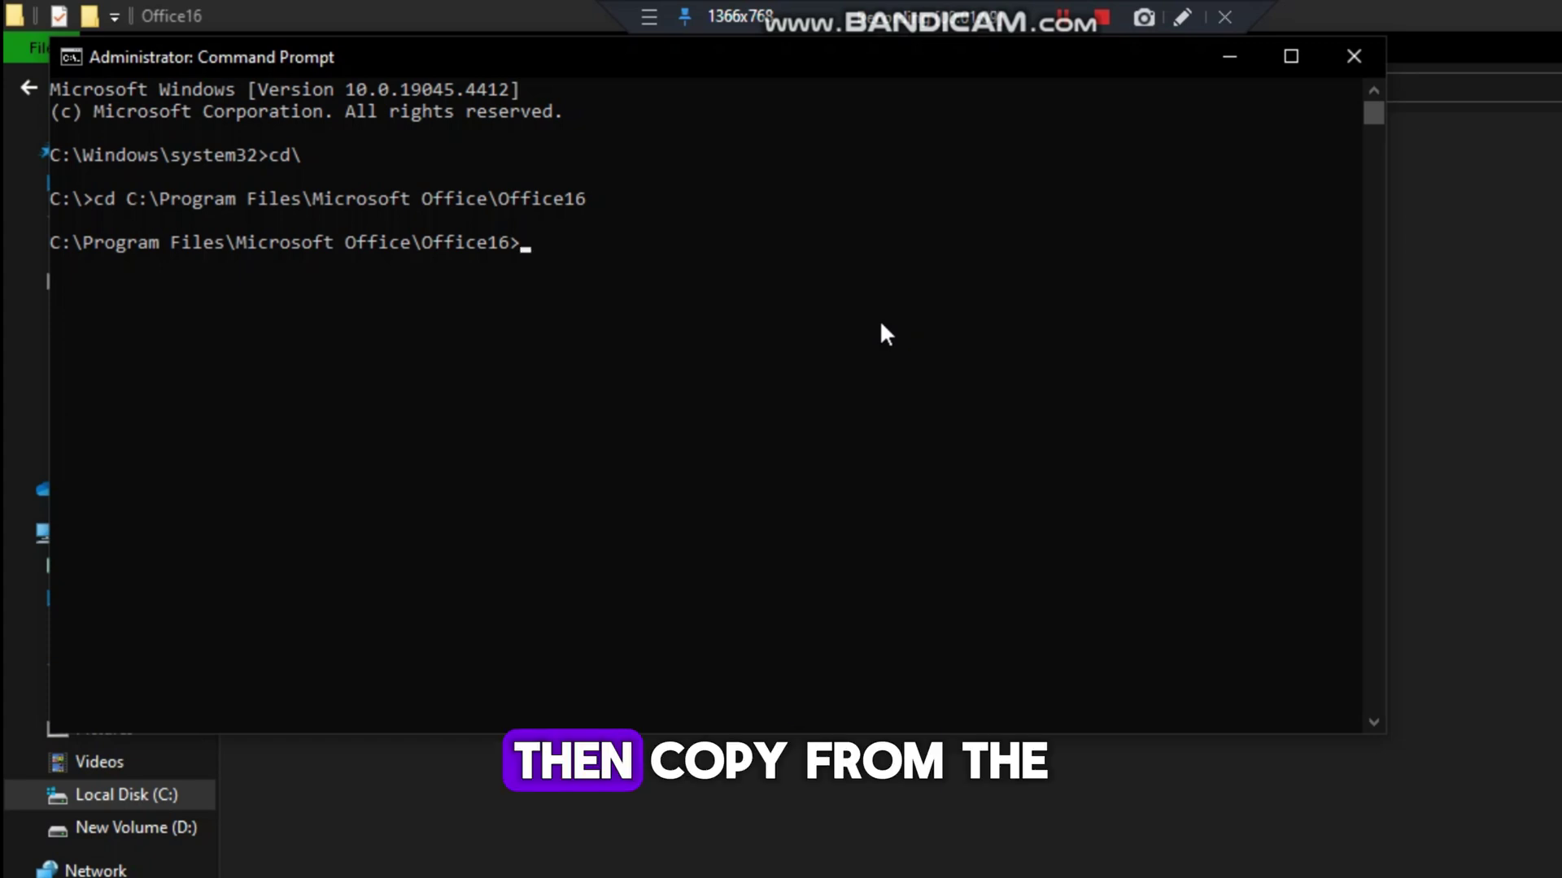
# - Copy 'cscript ospp.vbs /dstatus' from the notes and paste it at the prompt
pyautogui.click(1064, 27)
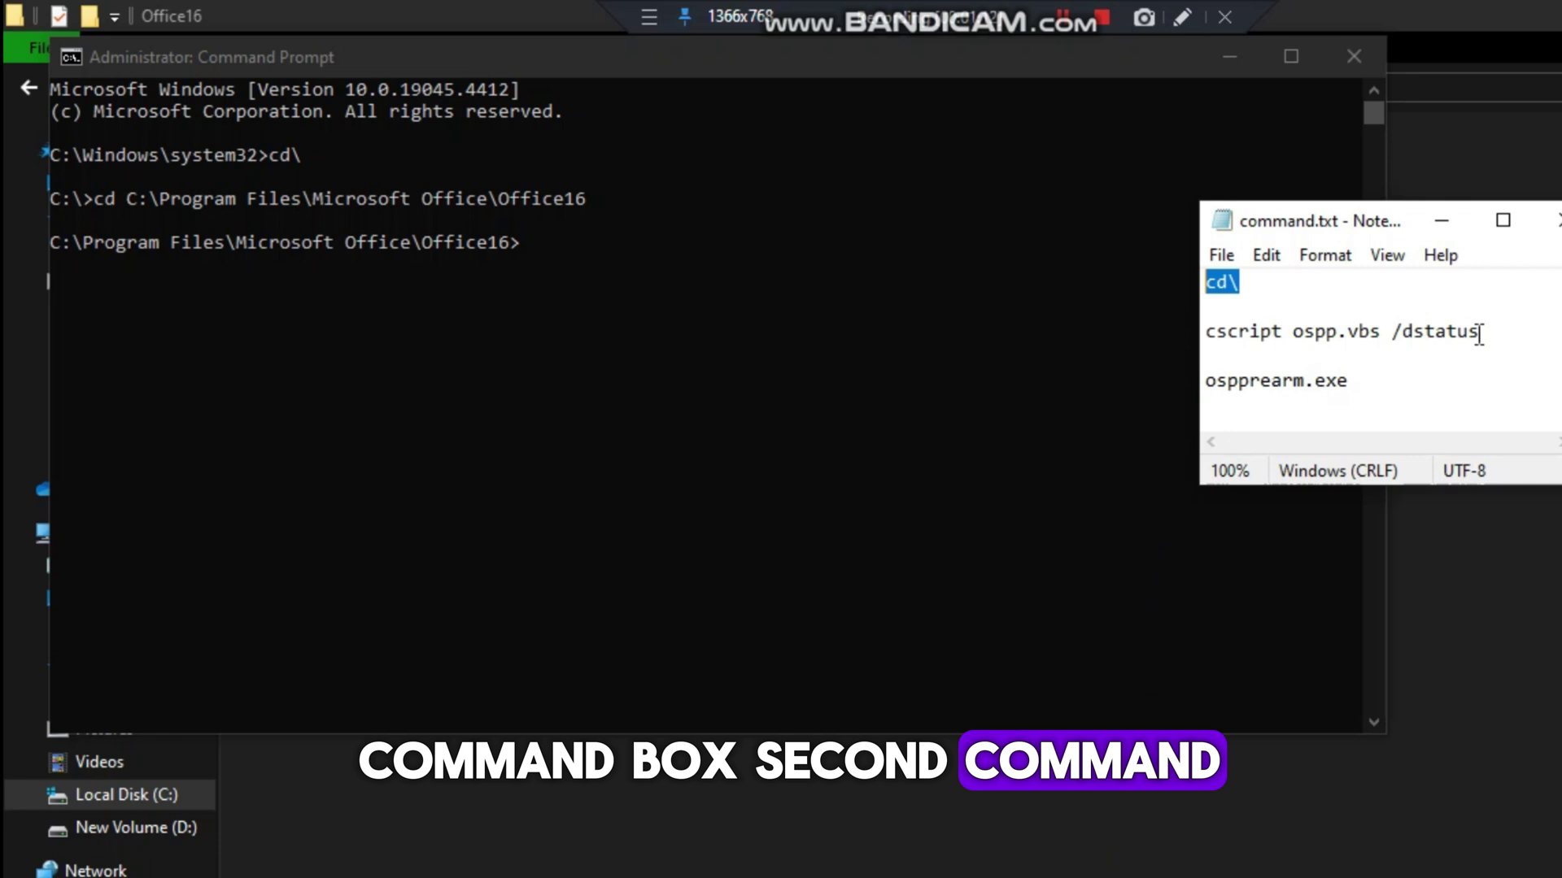
pyautogui.moveTo(1480, 336); pyautogui.dragTo(1310, 321)
pyautogui.rightClick(1208, 329)
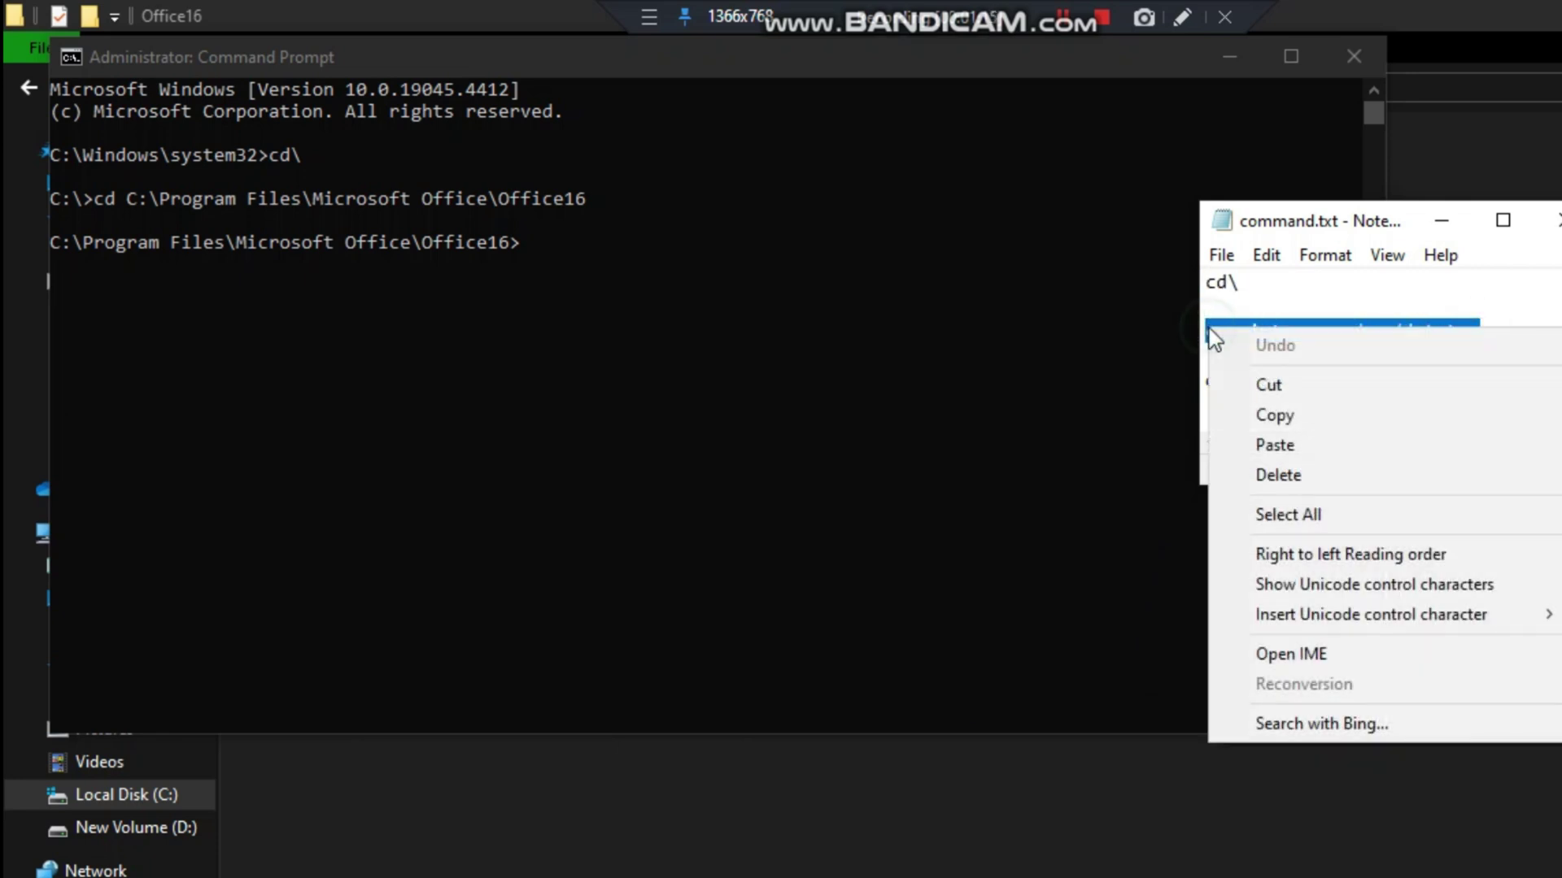
pyautogui.click(1275, 416)
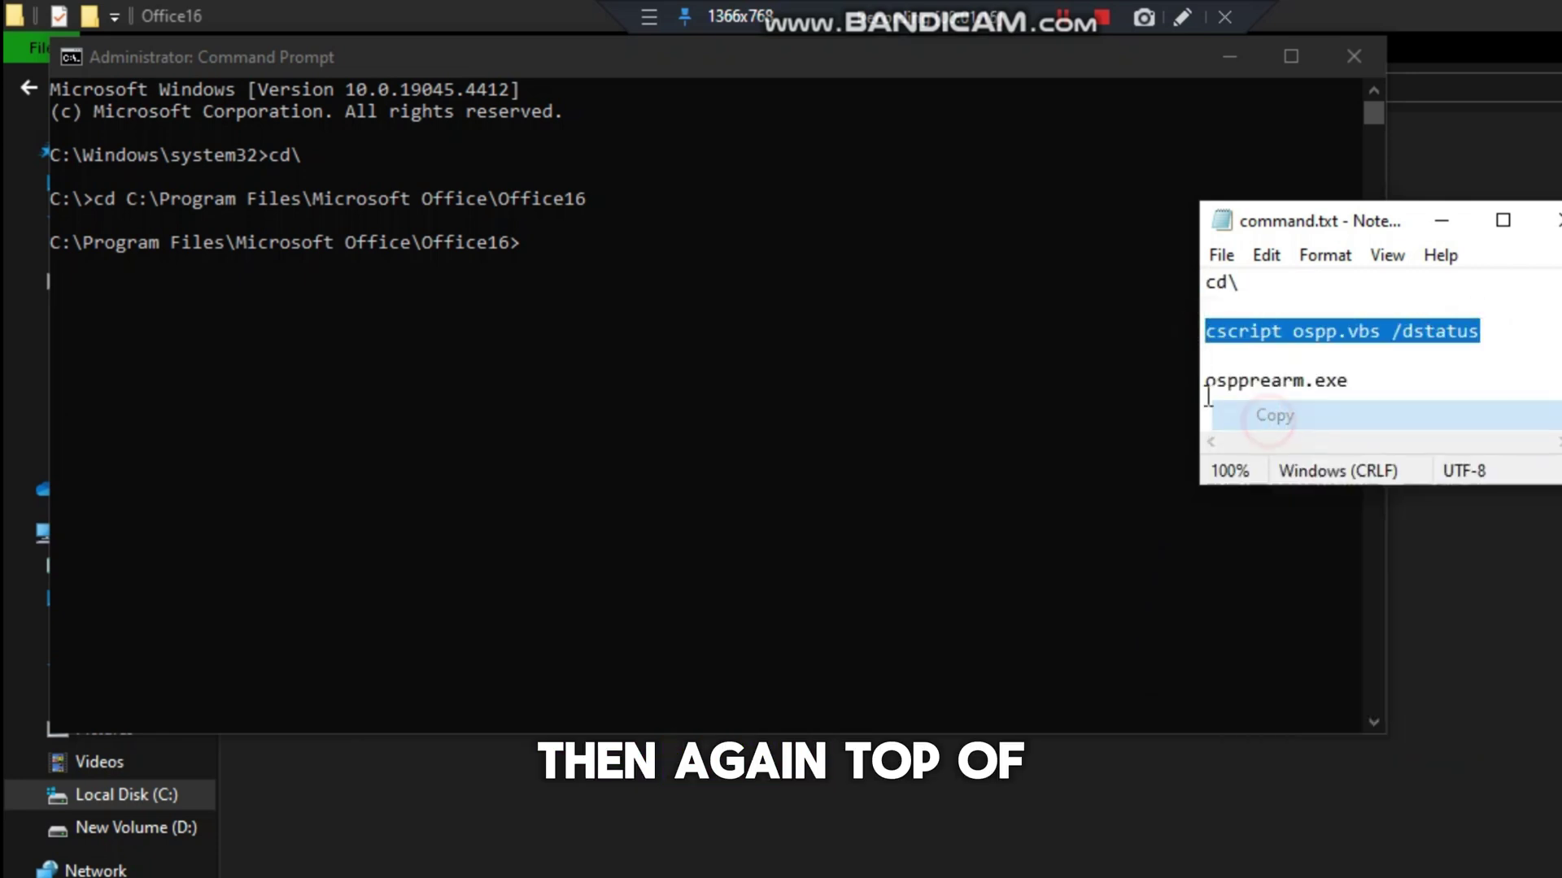
pyautogui.click(572, 245)
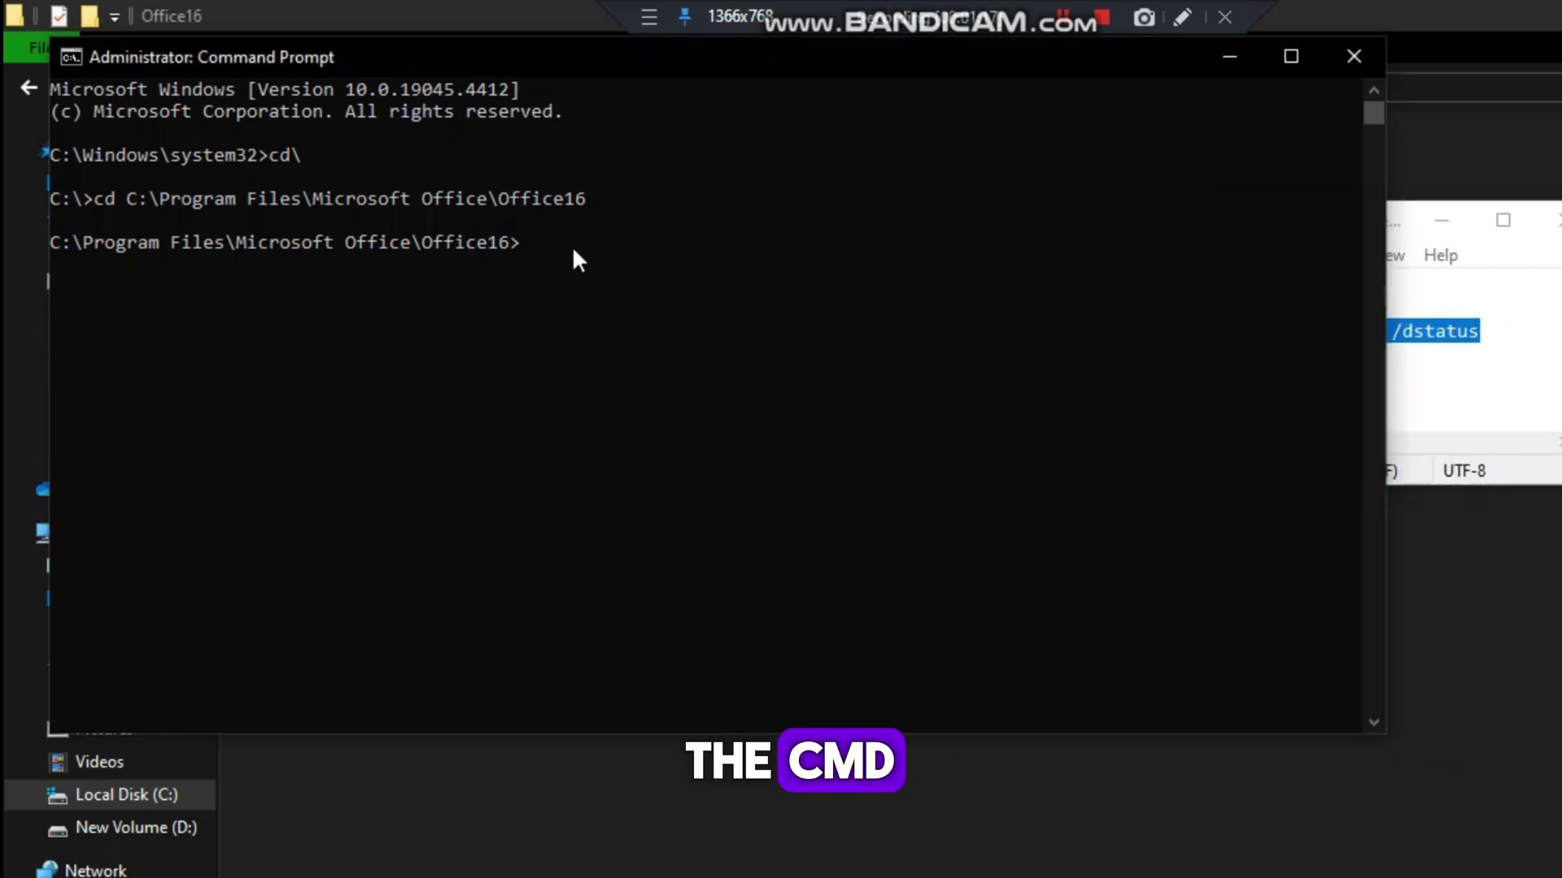
pyautogui.rightClick(685, 54)
pyautogui.moveTo(744, 261)
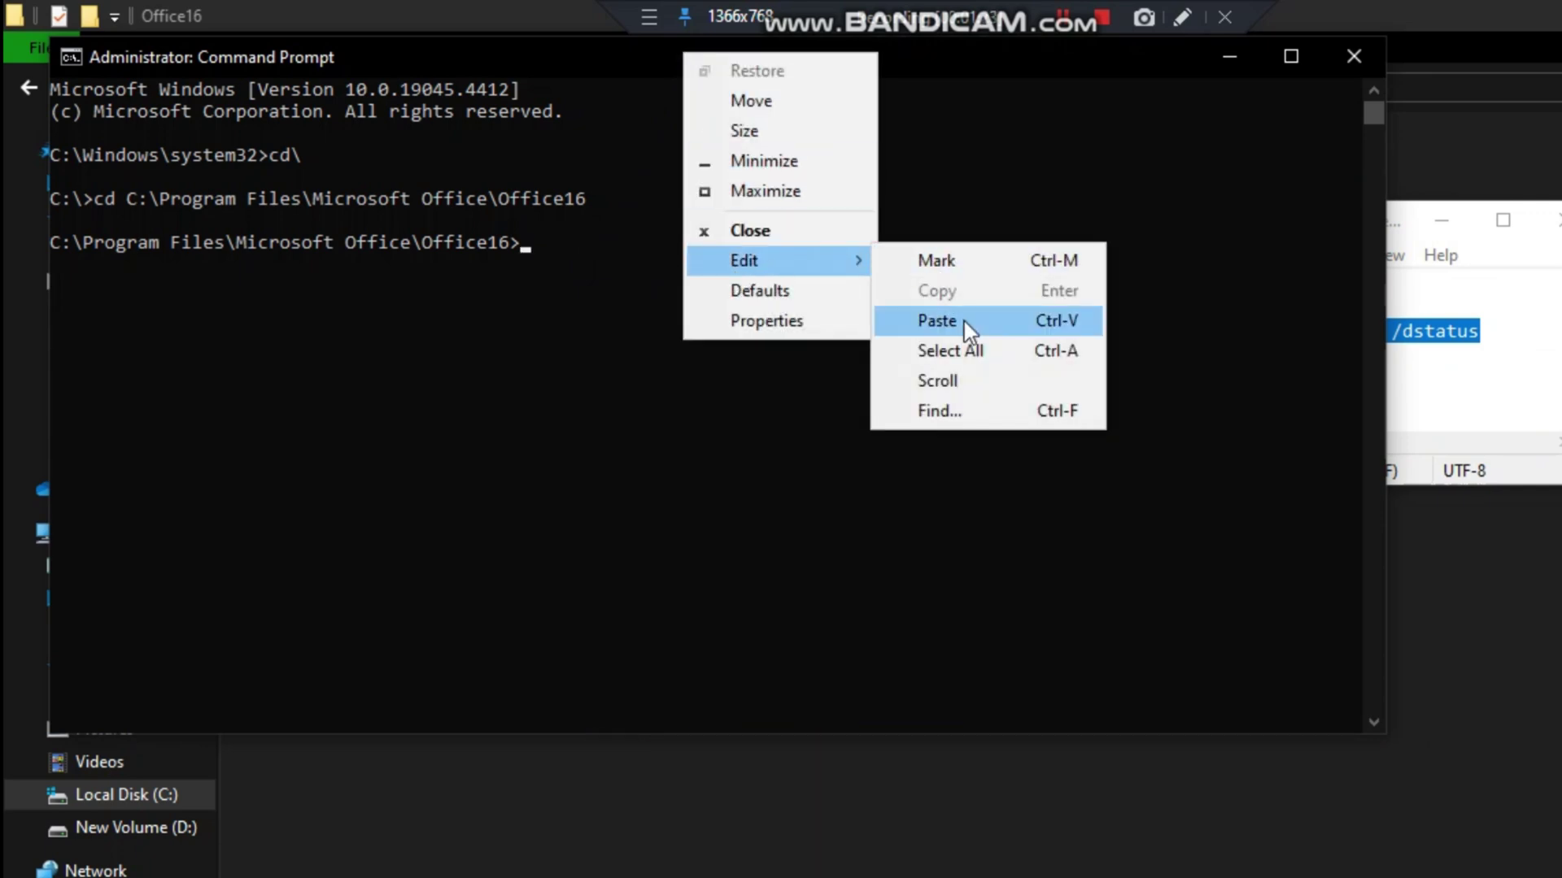
pyautogui.click(964, 321)
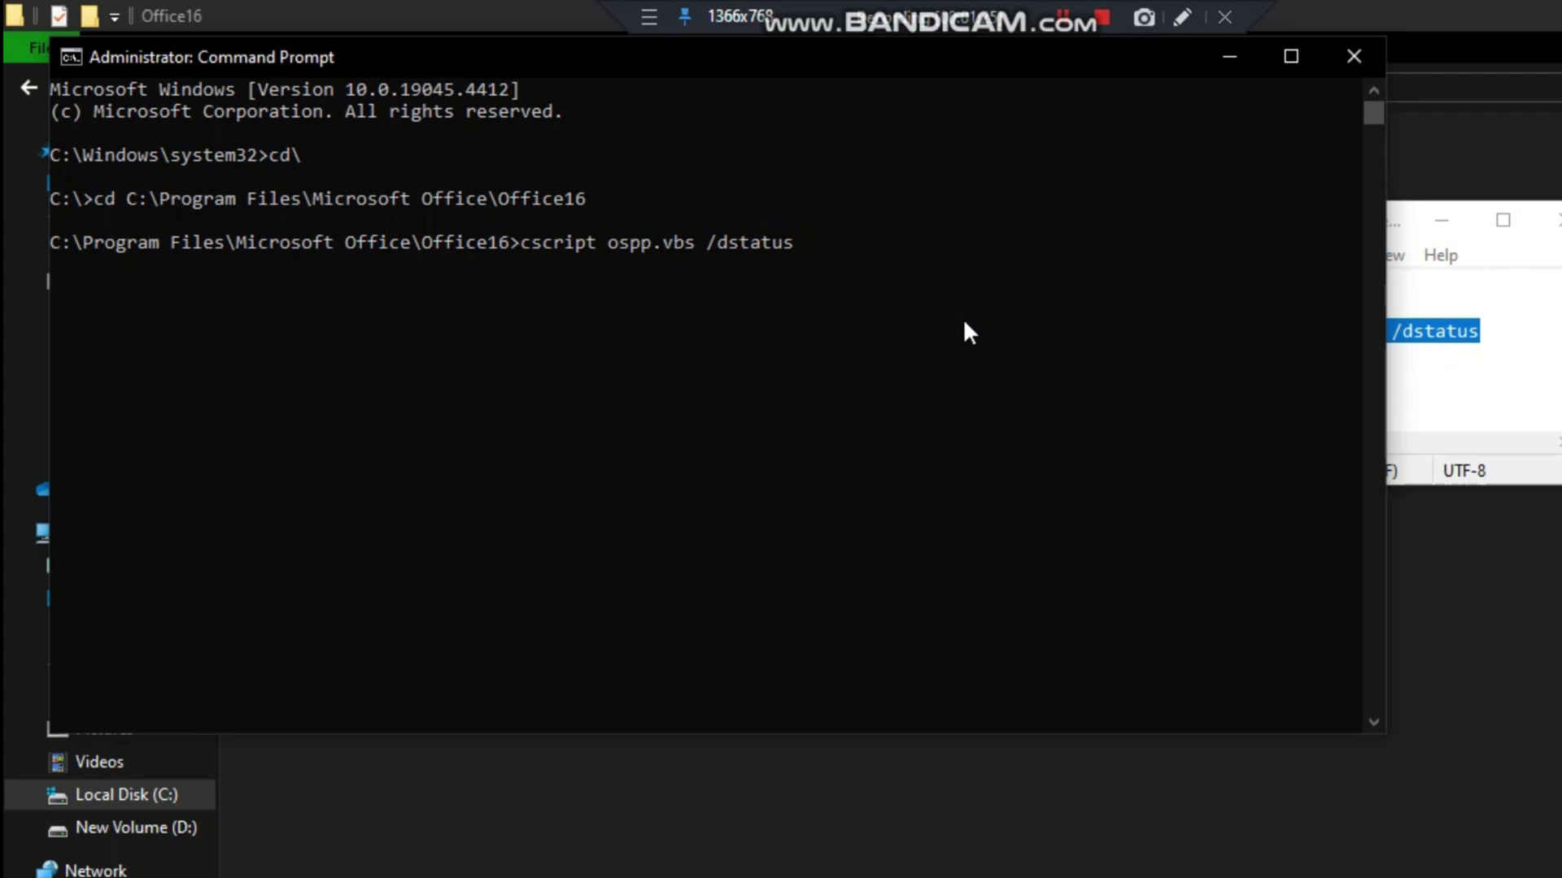
# - Run cscript ospp.vbs /dstatus, showing the KMS edition with 29 grace days remaining
pyautogui.press('Return')
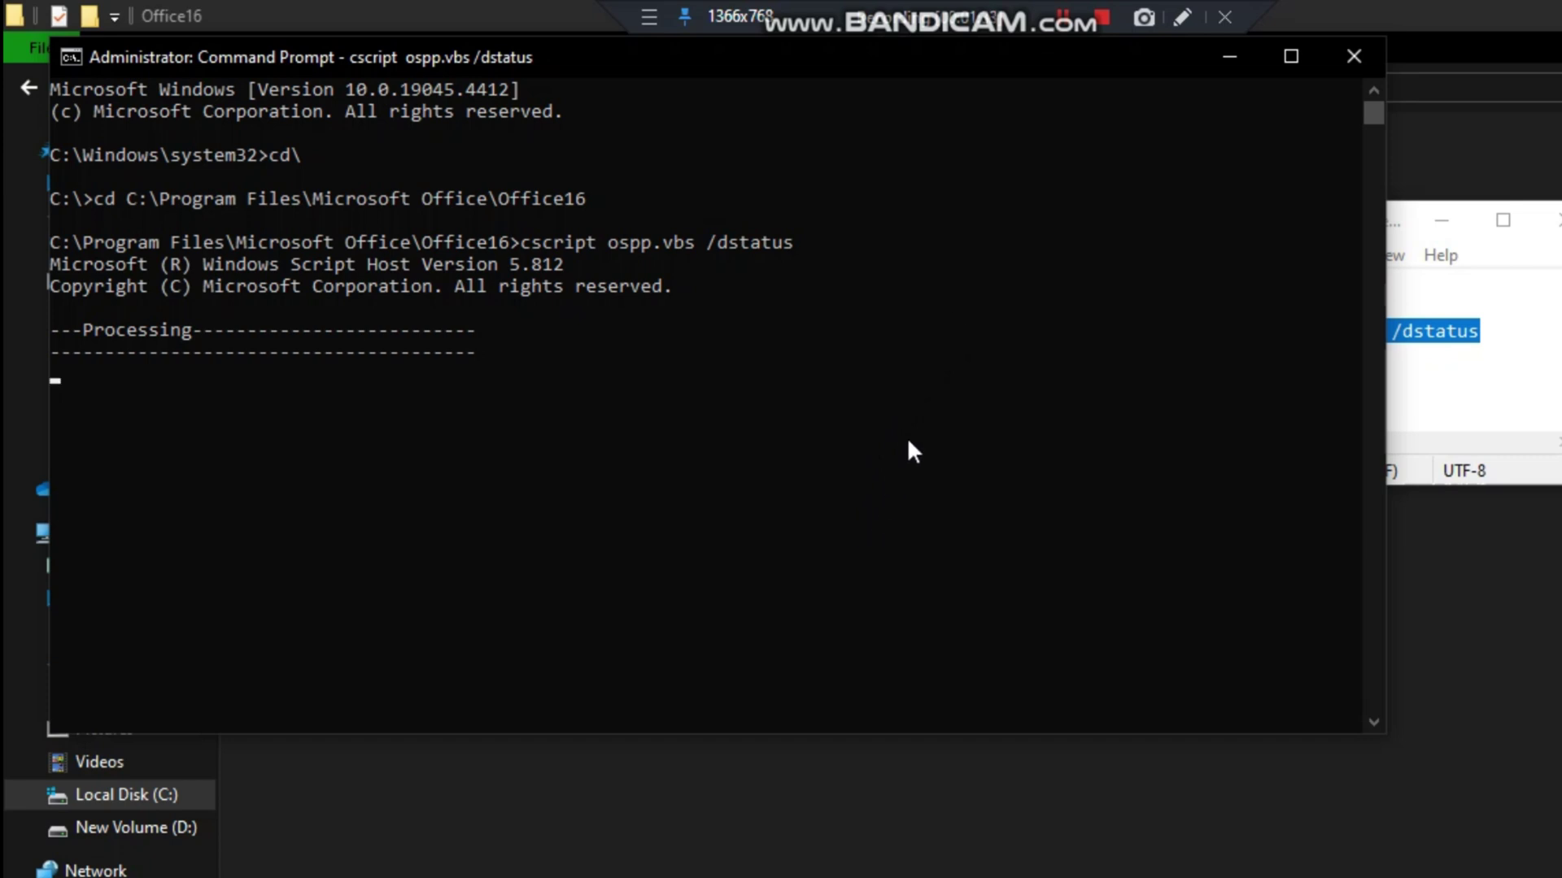
pyautogui.moveTo(903, 70); pyautogui.dragTo(1043, 83)
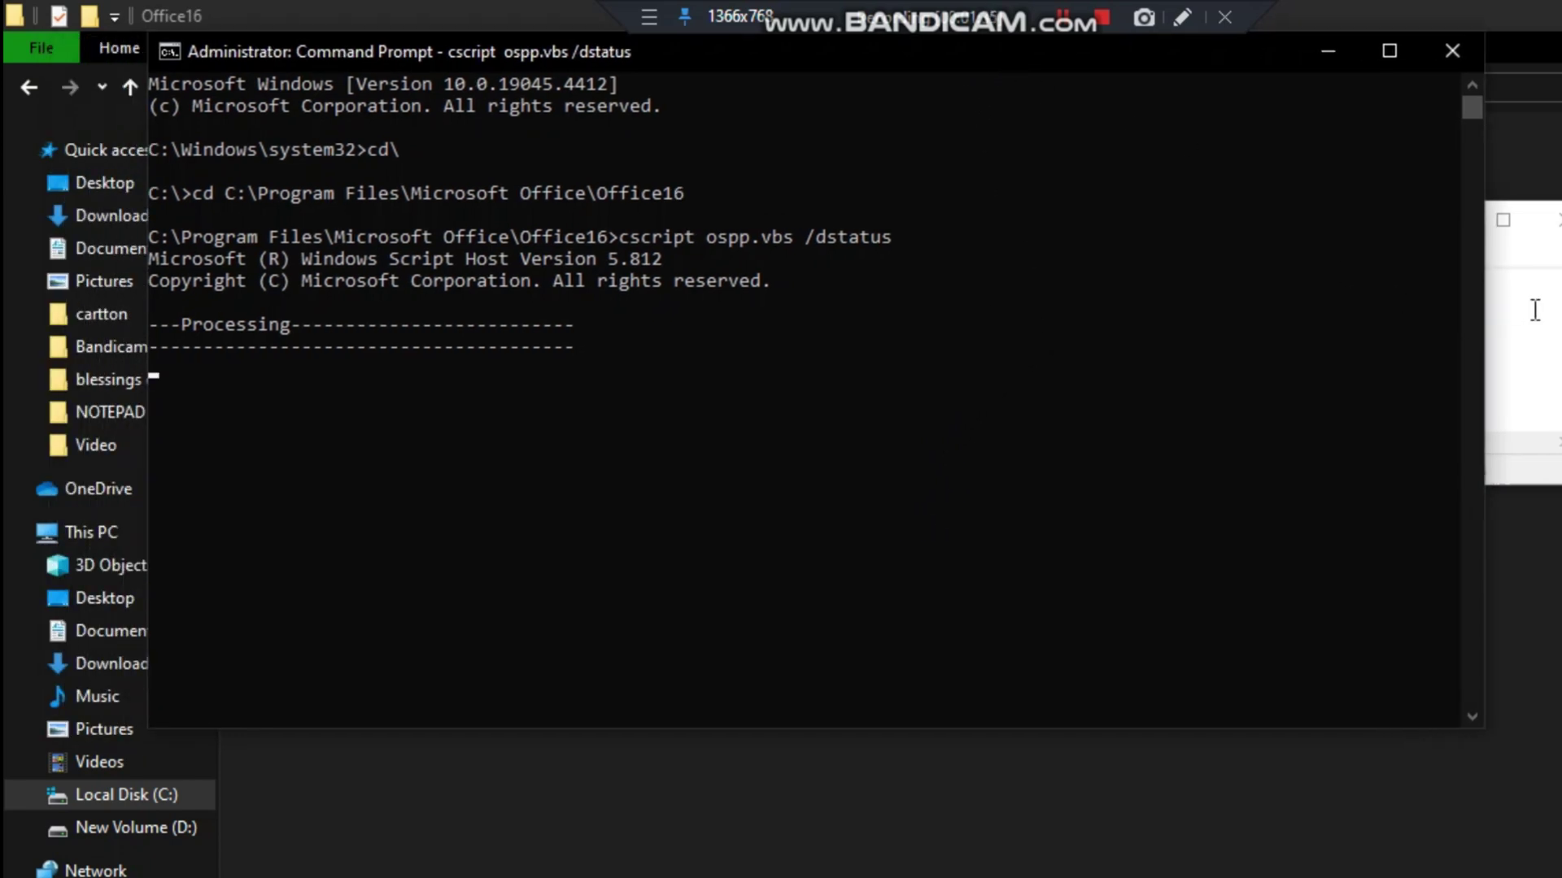
pyautogui.click(1536, 311)
pyautogui.moveTo(1380, 232); pyautogui.dragTo(1470, 283)
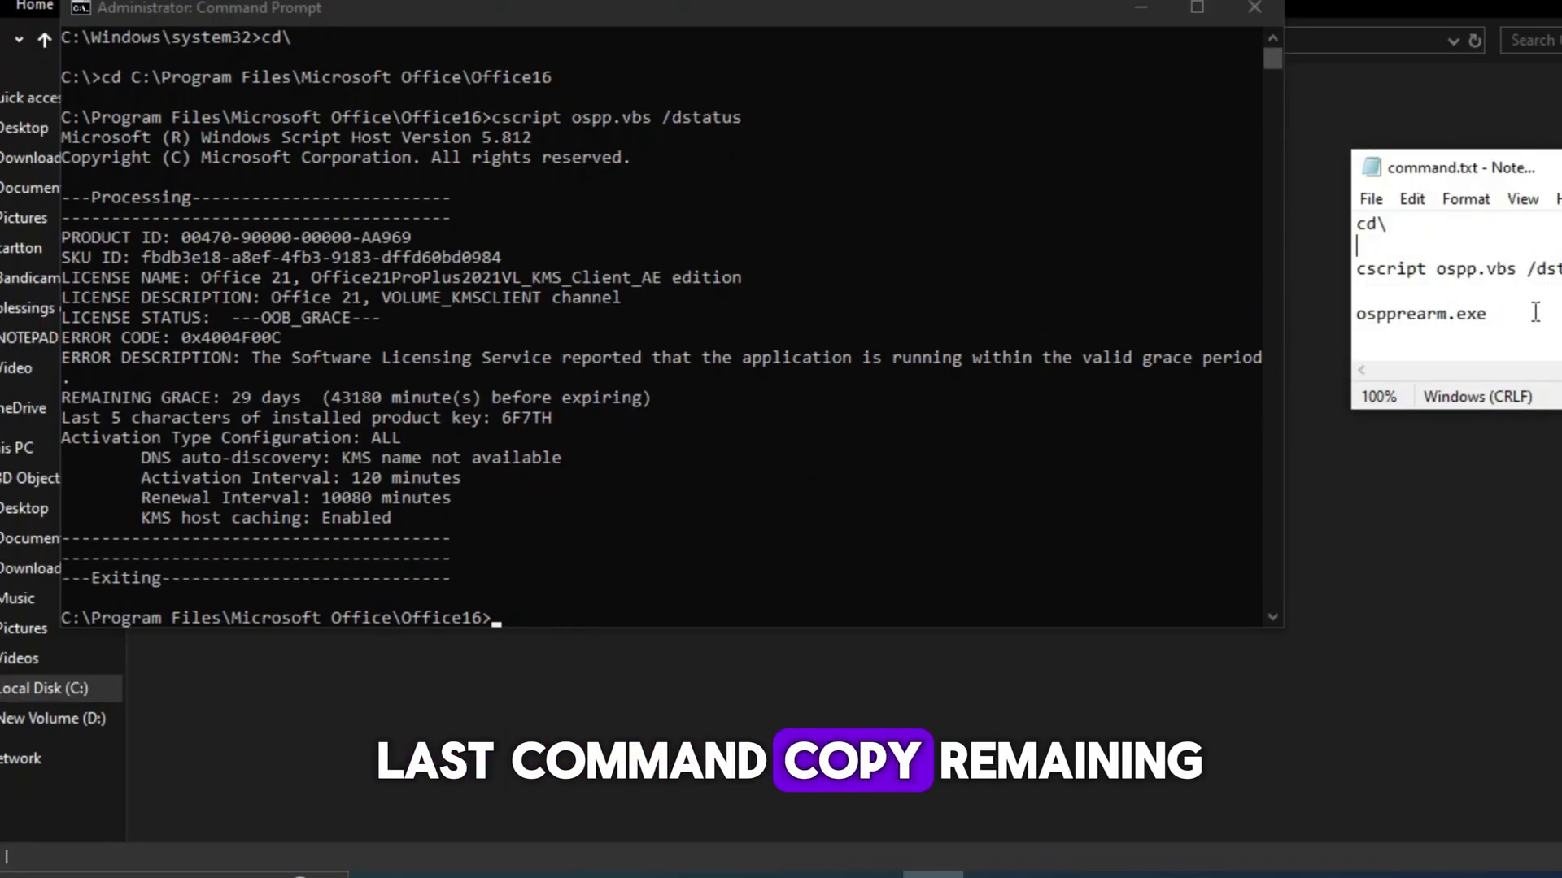
# - Copy 'ospprearm.exe' from the notes and paste it at the Office16 prompt
pyautogui.moveTo(1468, 312); pyautogui.dragTo(1387, 312)
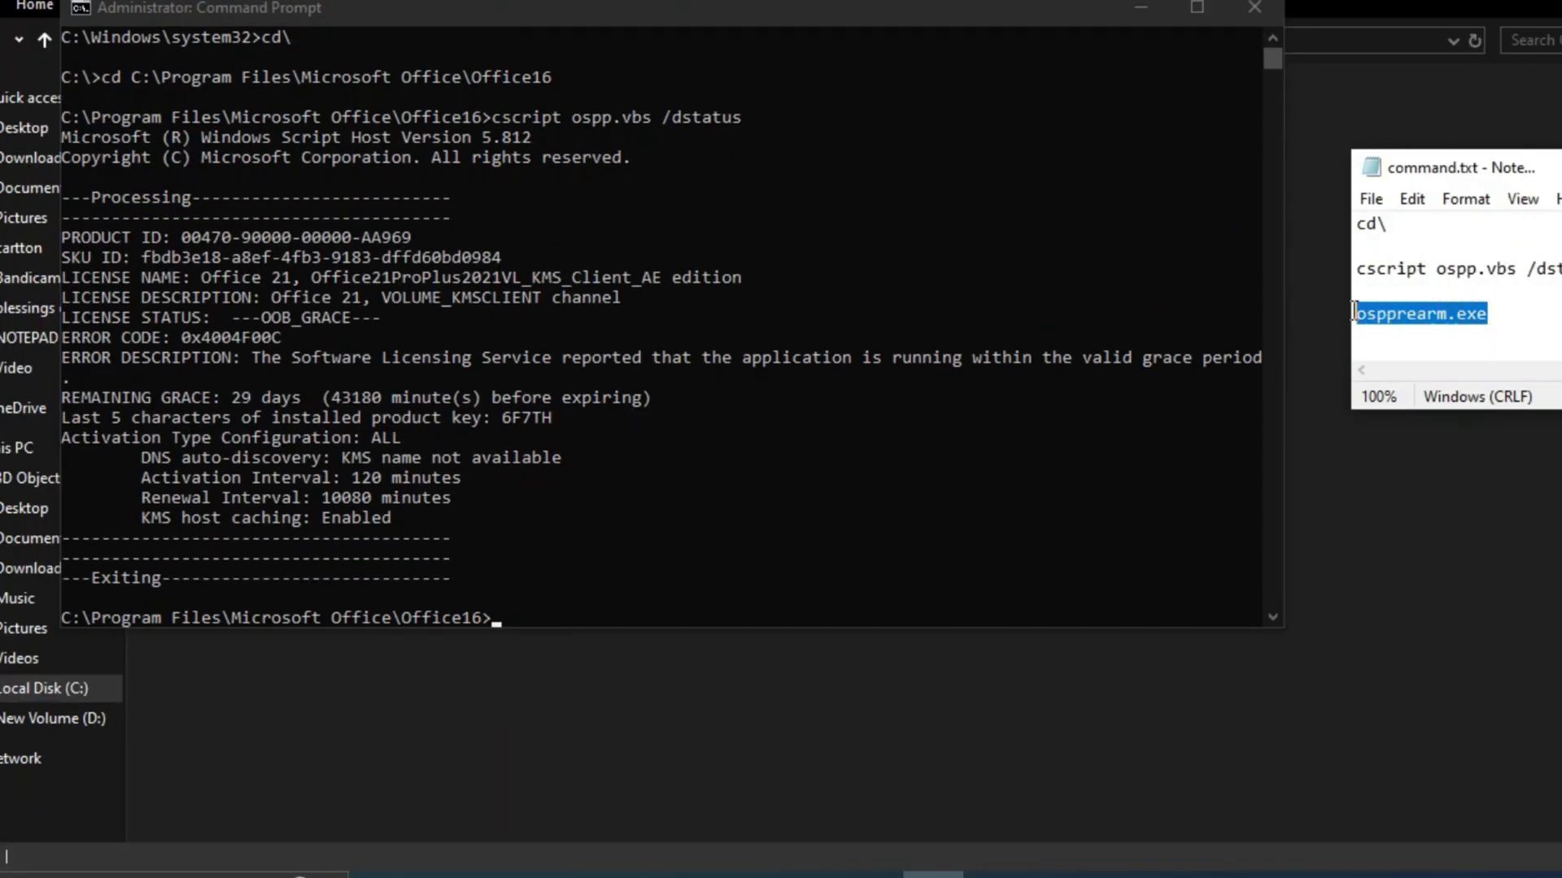
pyautogui.rightClick(1372, 313)
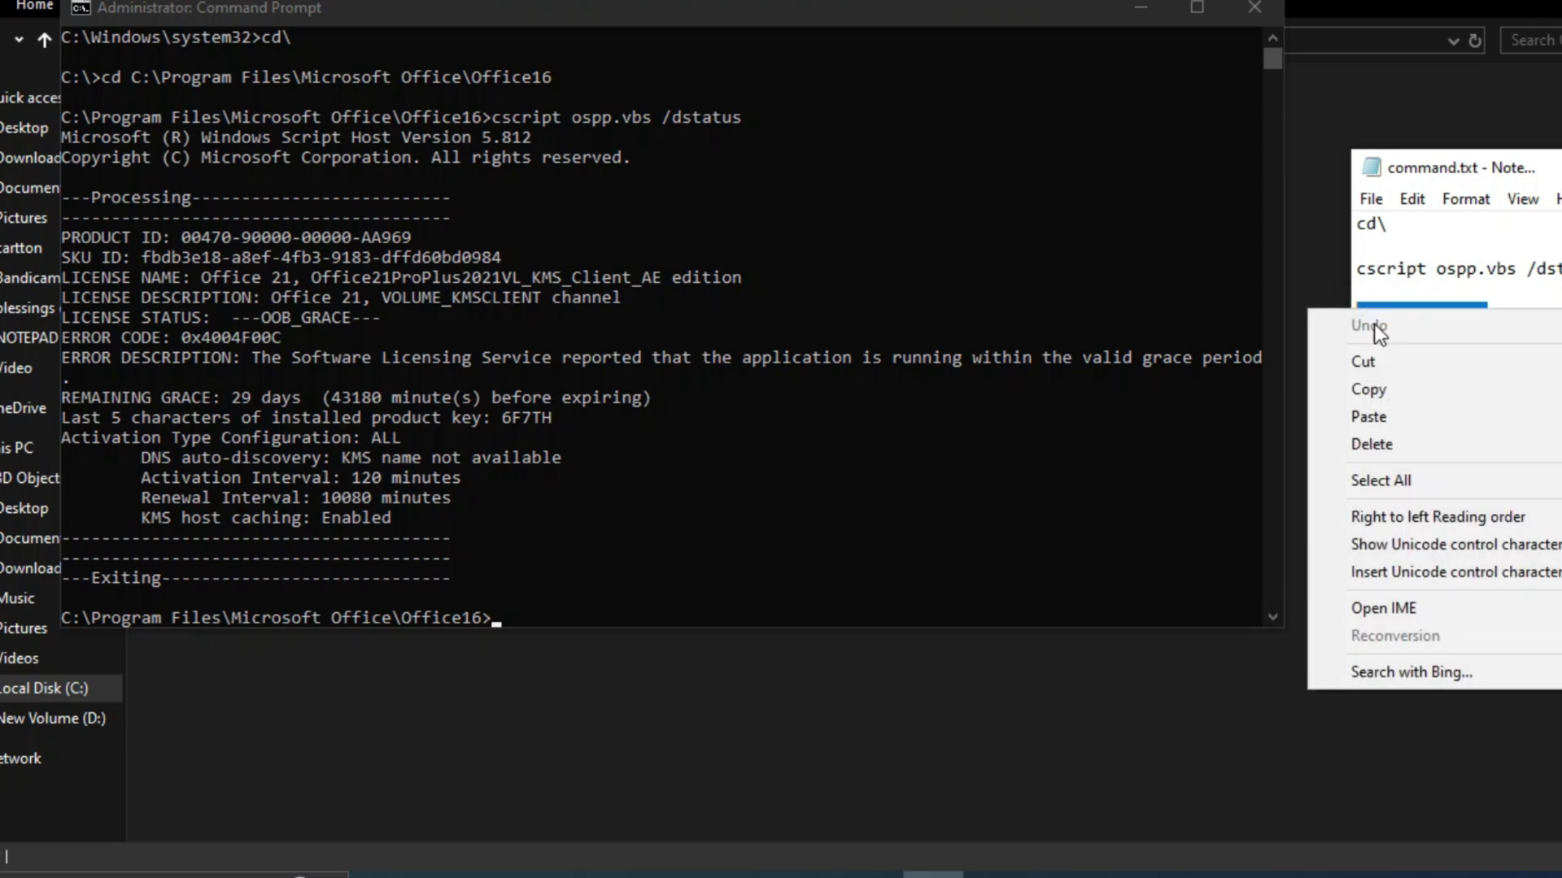
pyautogui.click(1368, 389)
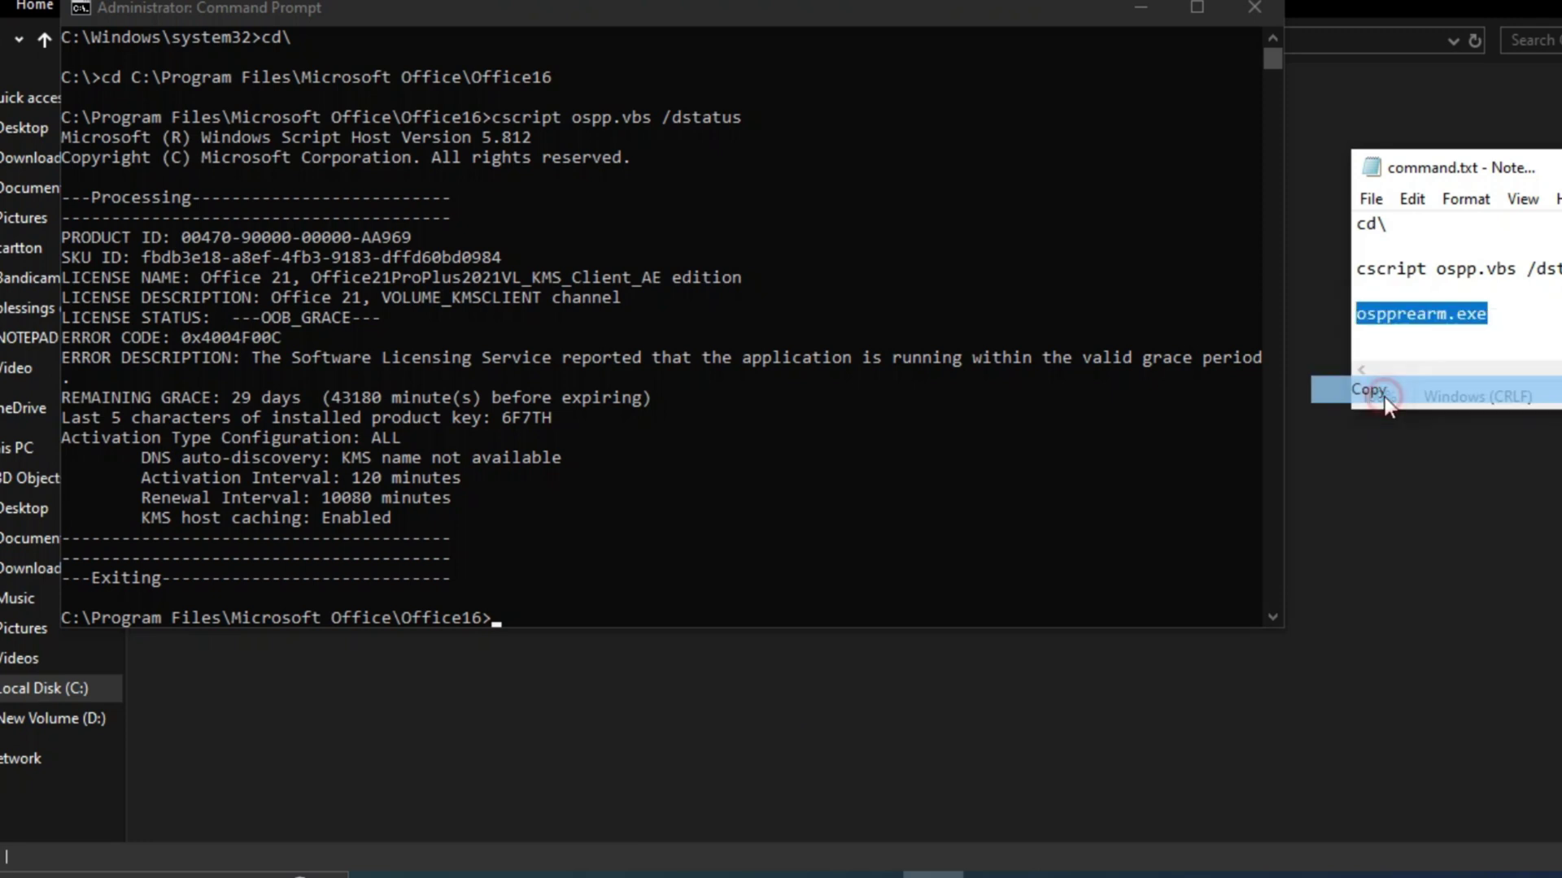
pyautogui.click(670, 41)
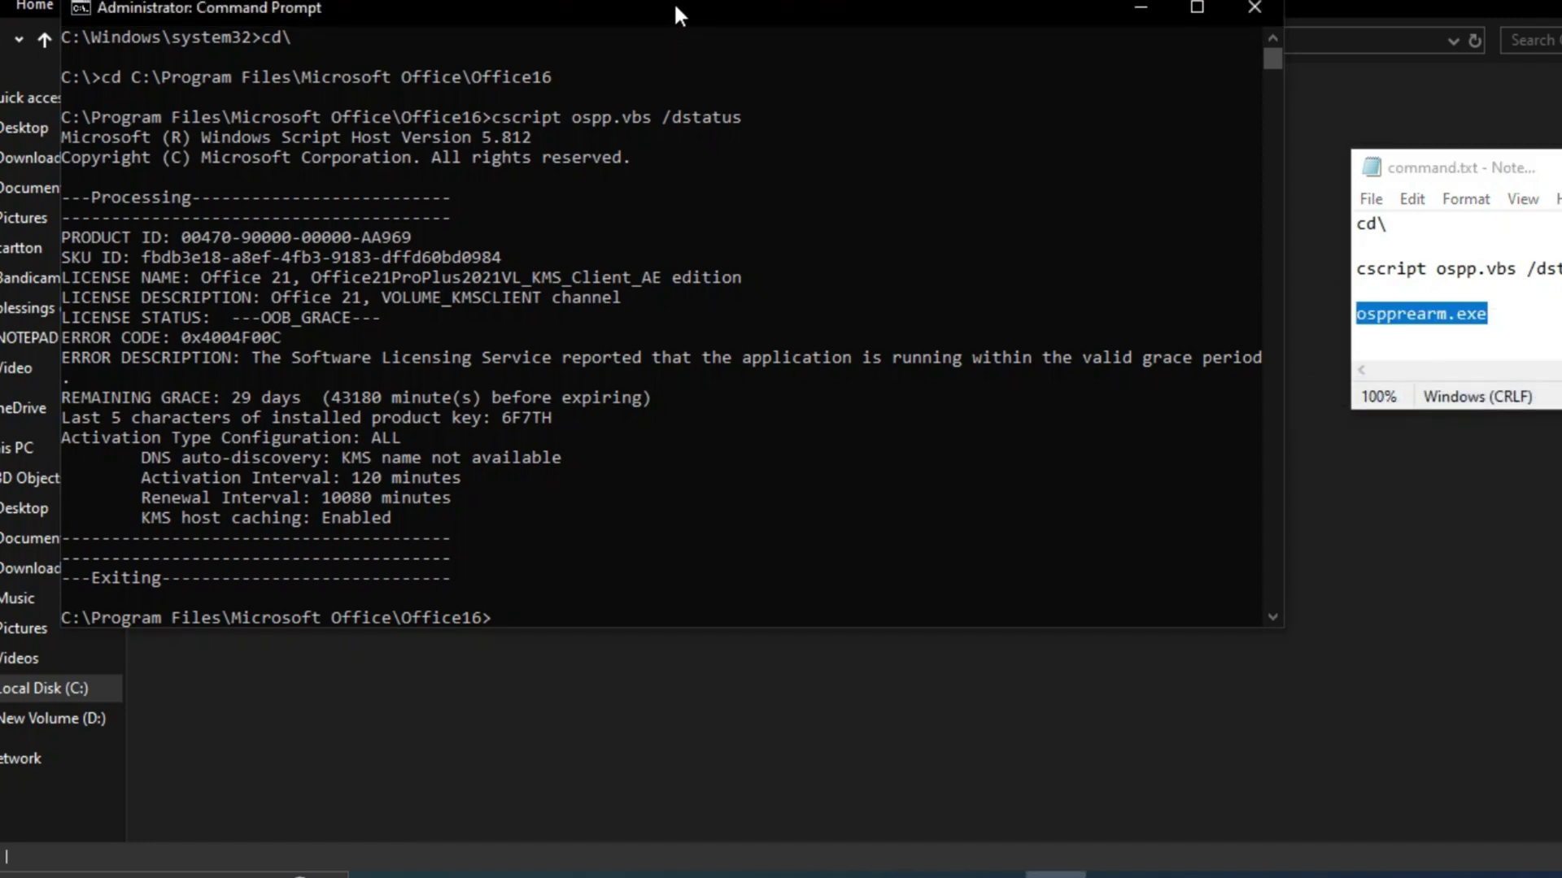
pyautogui.rightClick(673, 13)
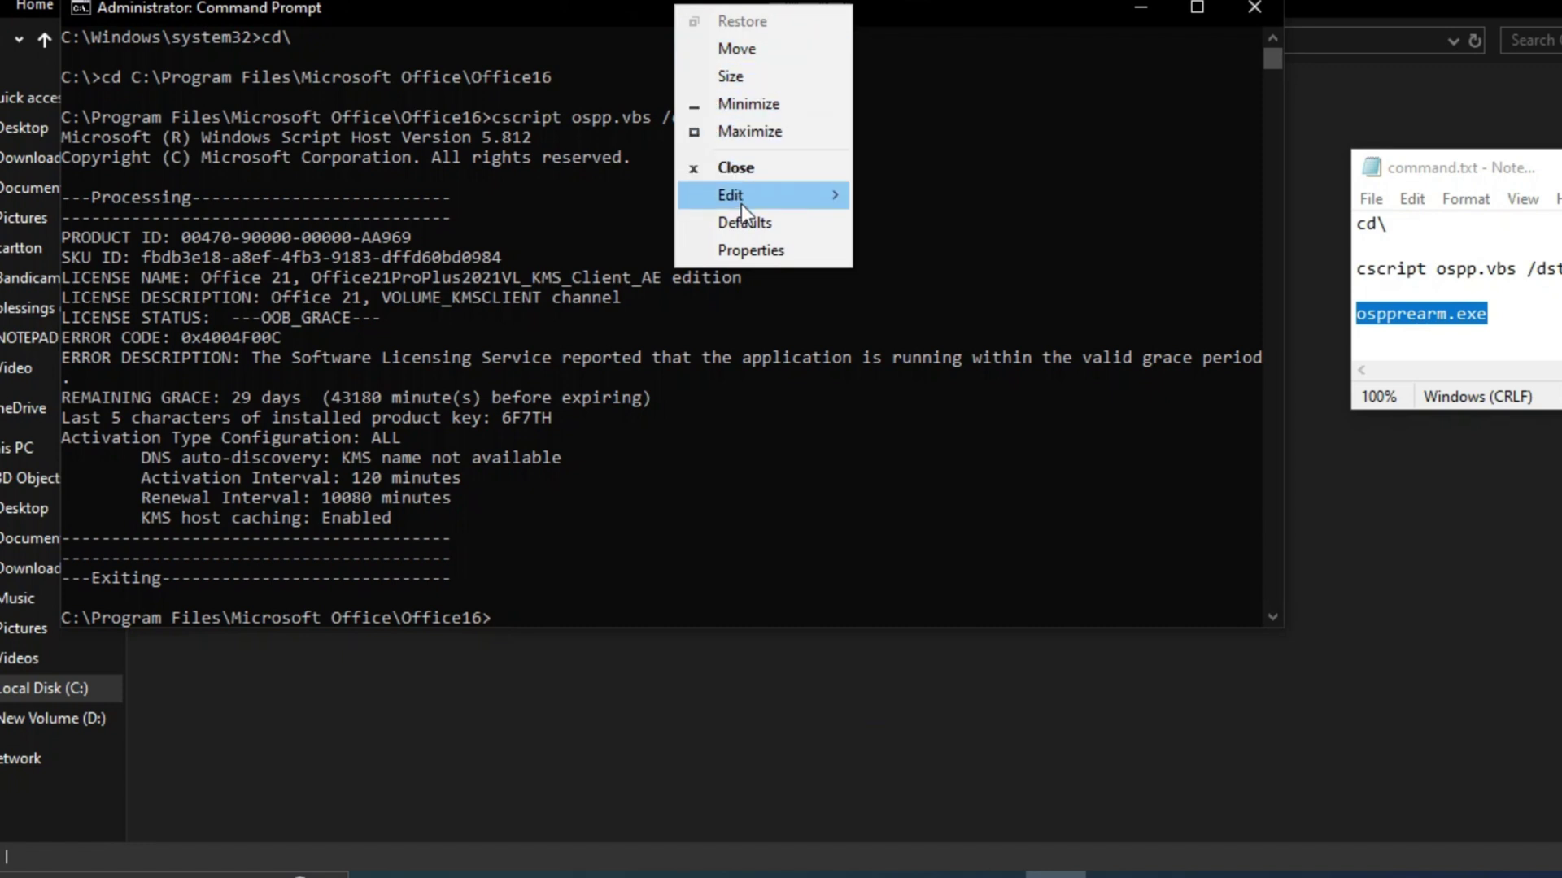
pyautogui.moveTo(729, 196)
pyautogui.click(890, 240)
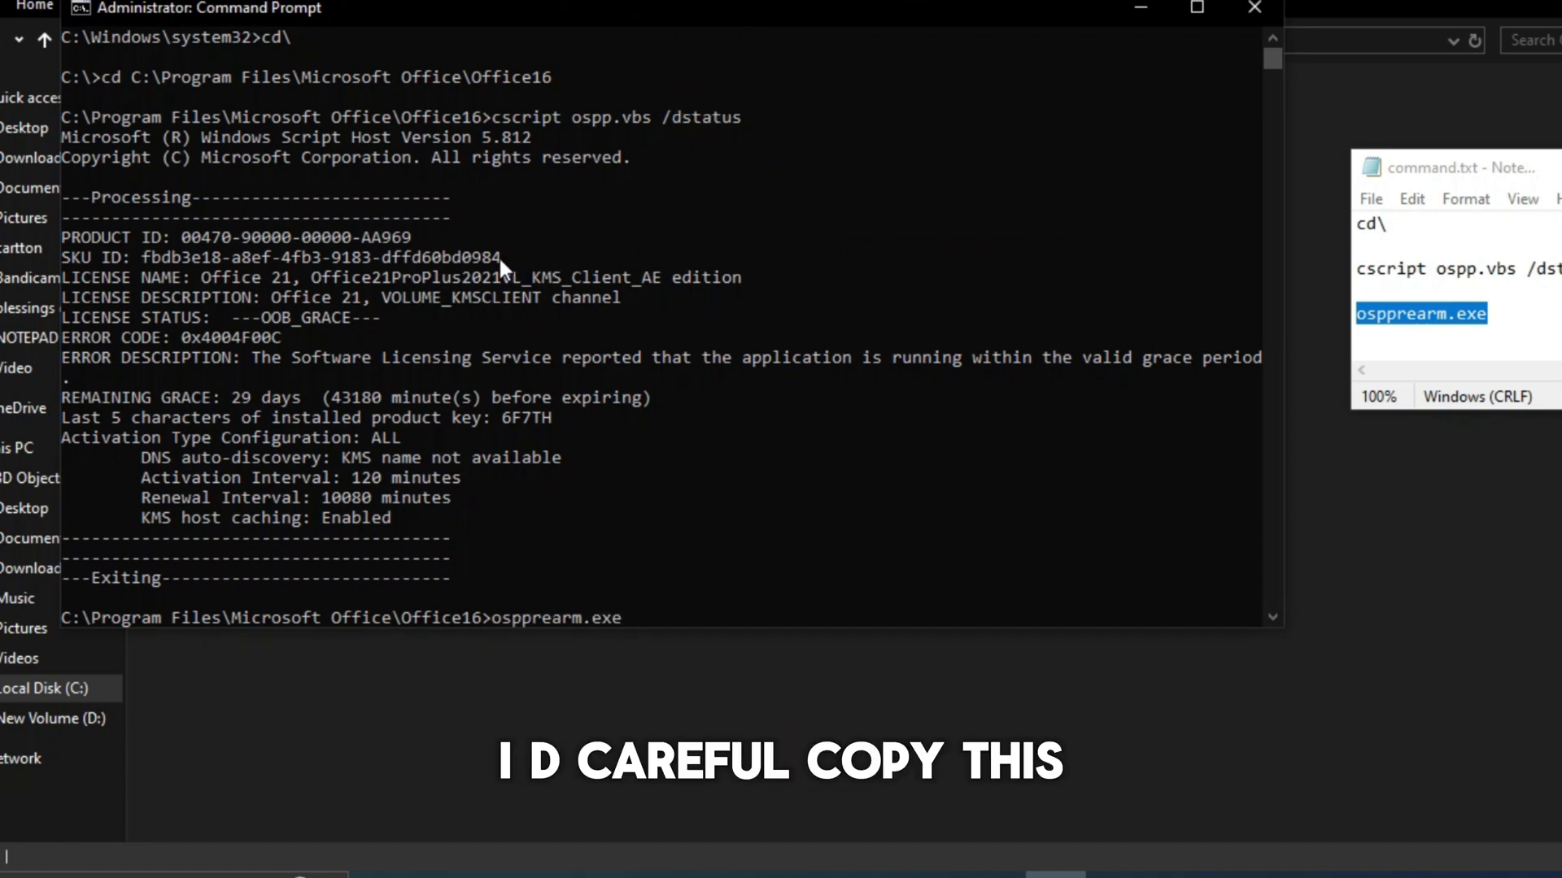
# - Copy the SKU ID from the status output and paste it after ospprearm.exe
pyautogui.moveTo(499, 258)
pyautogui.mouseDown()
pyautogui.moveTo(138, 278)
pyautogui.moveTo(141, 257)
pyautogui.mouseUp()
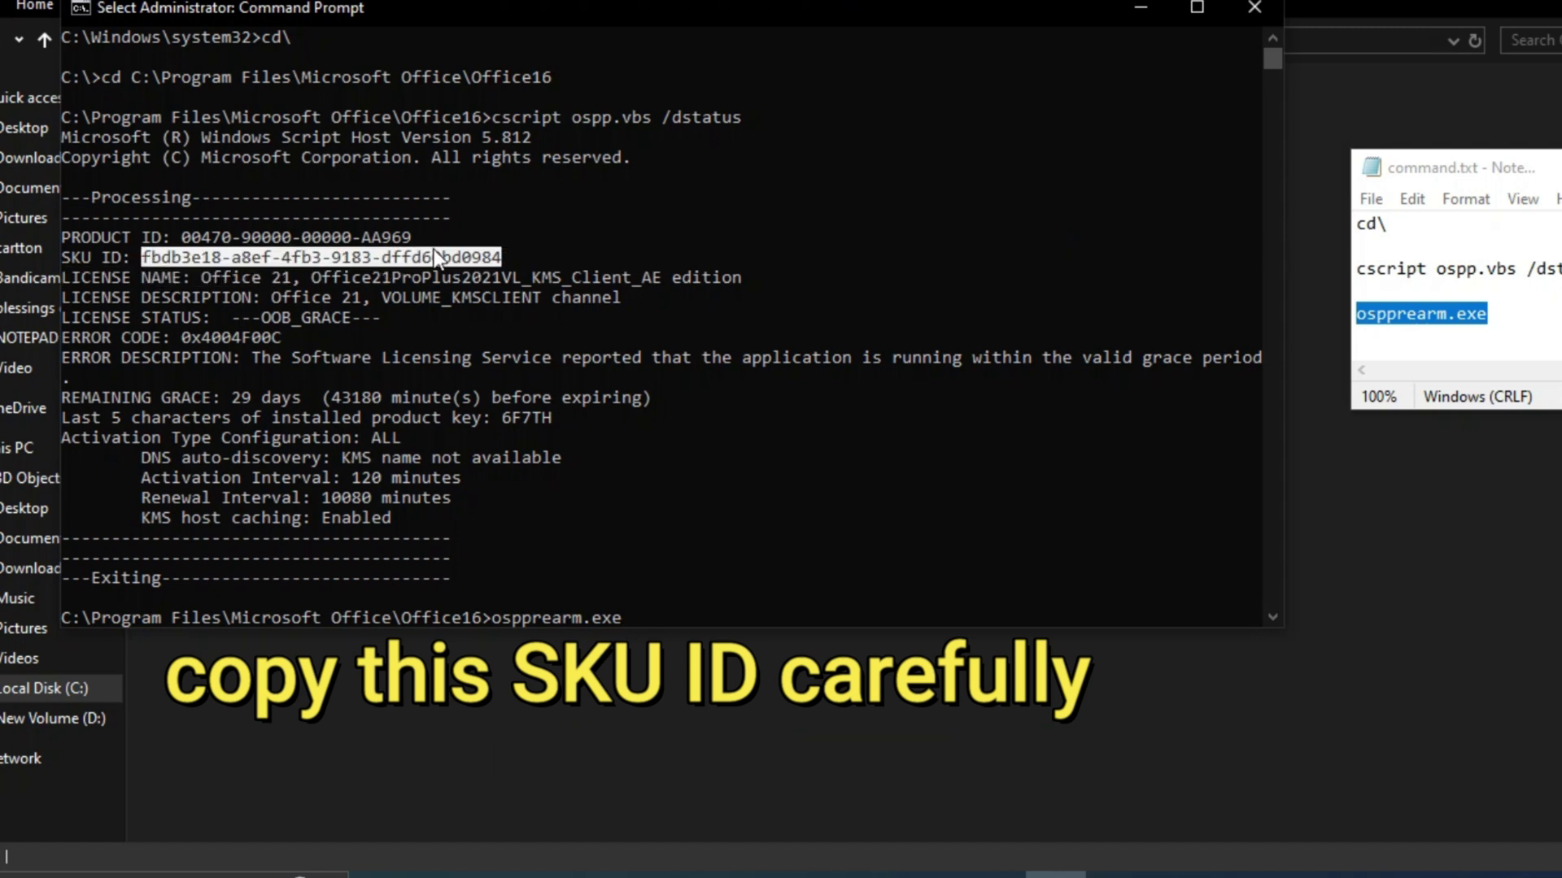
pyautogui.rightClick(652, 5)
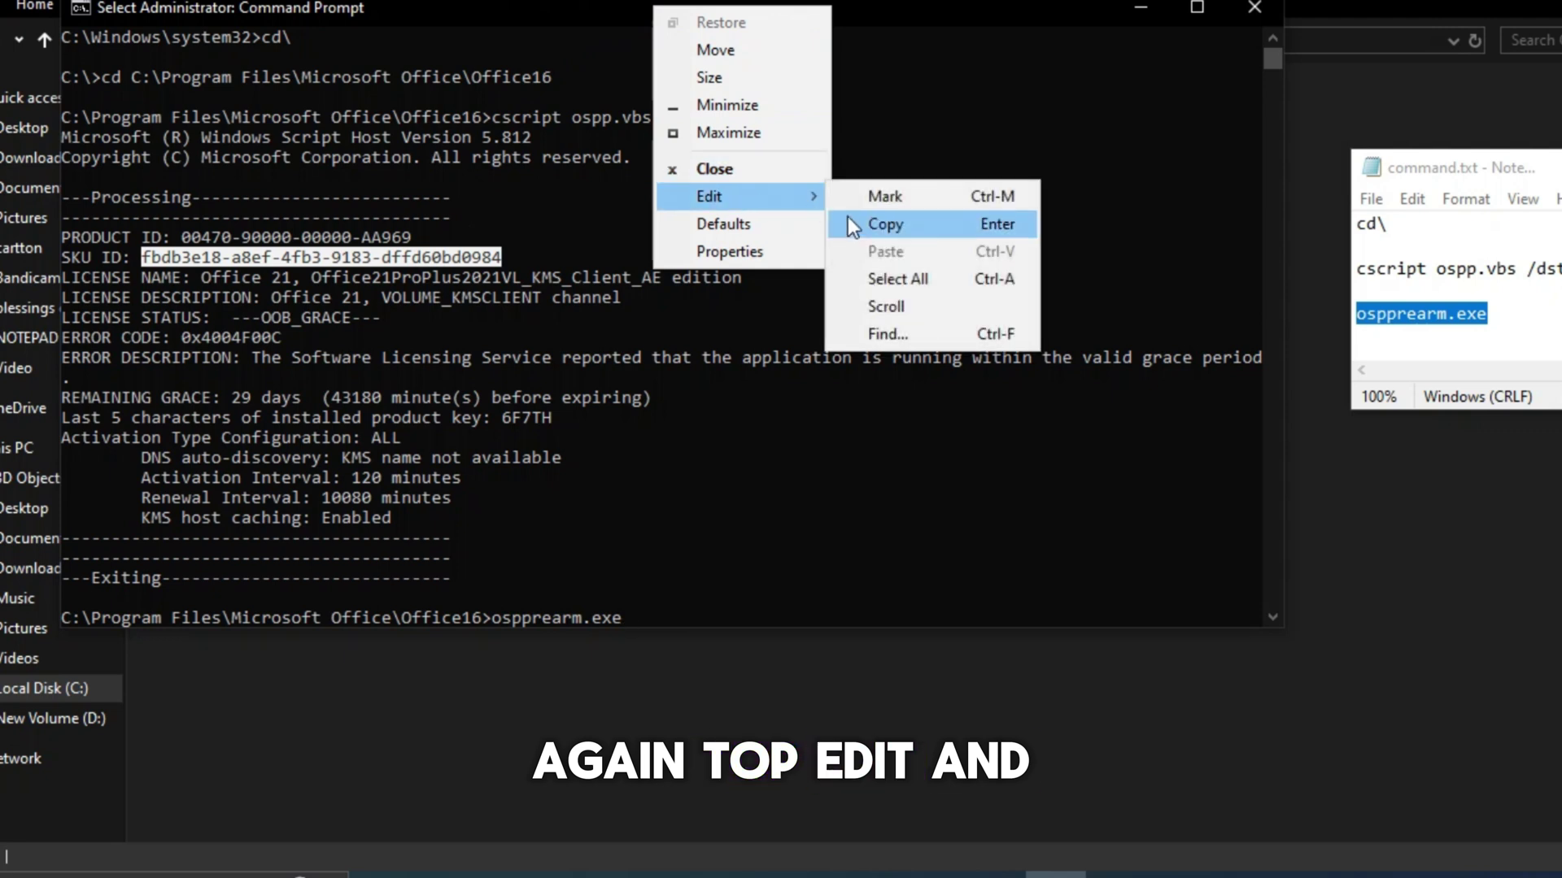
pyautogui.click(869, 225)
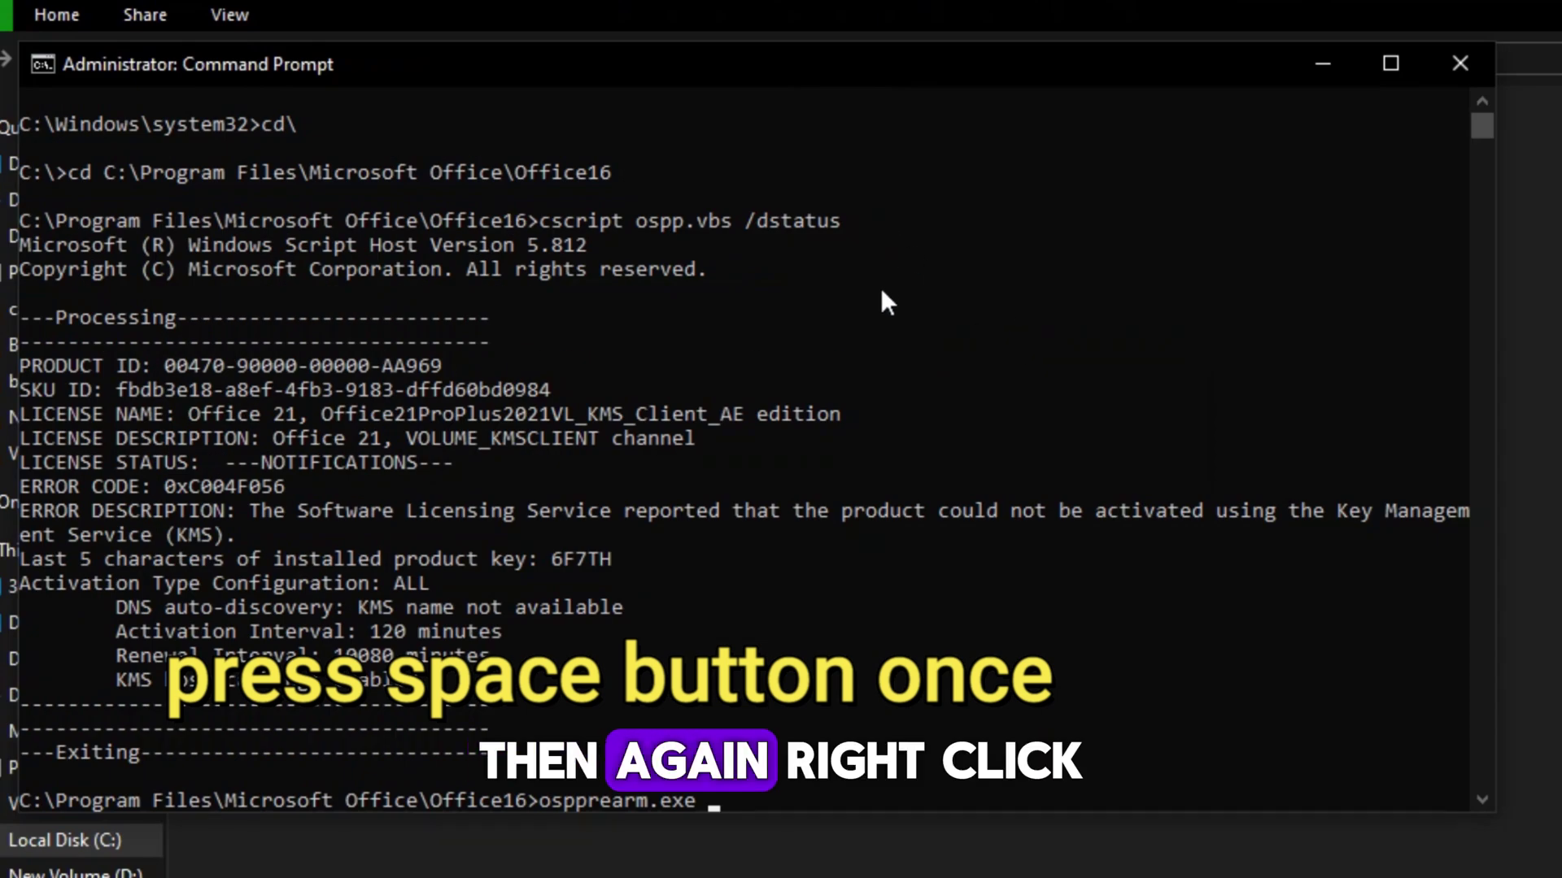
pyautogui.rightClick(912, 70)
pyautogui.moveTo(981, 300)
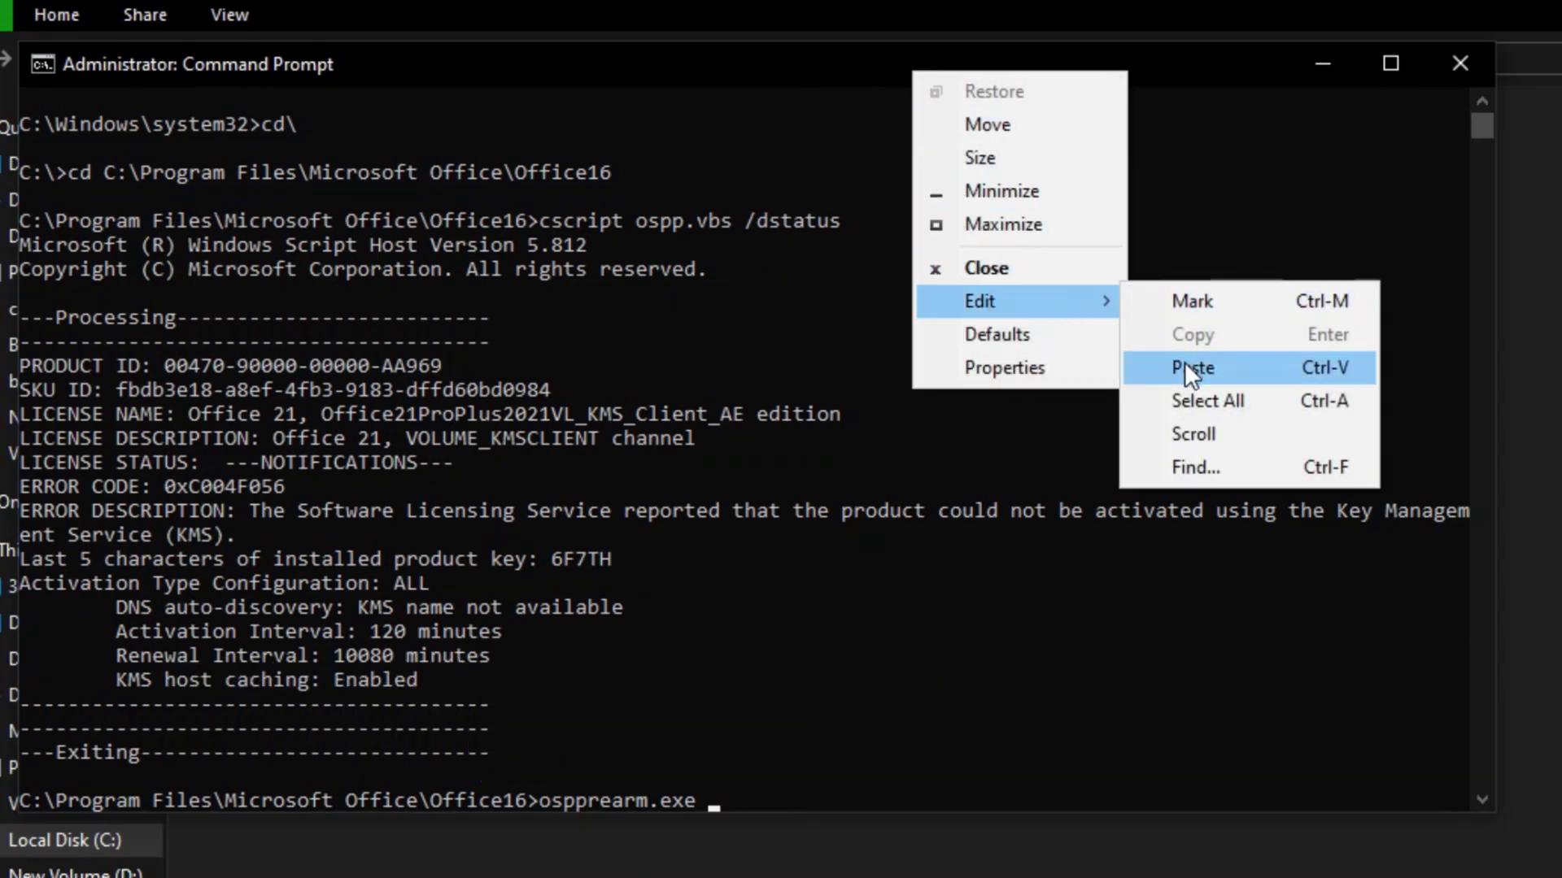
pyautogui.click(1185, 367)
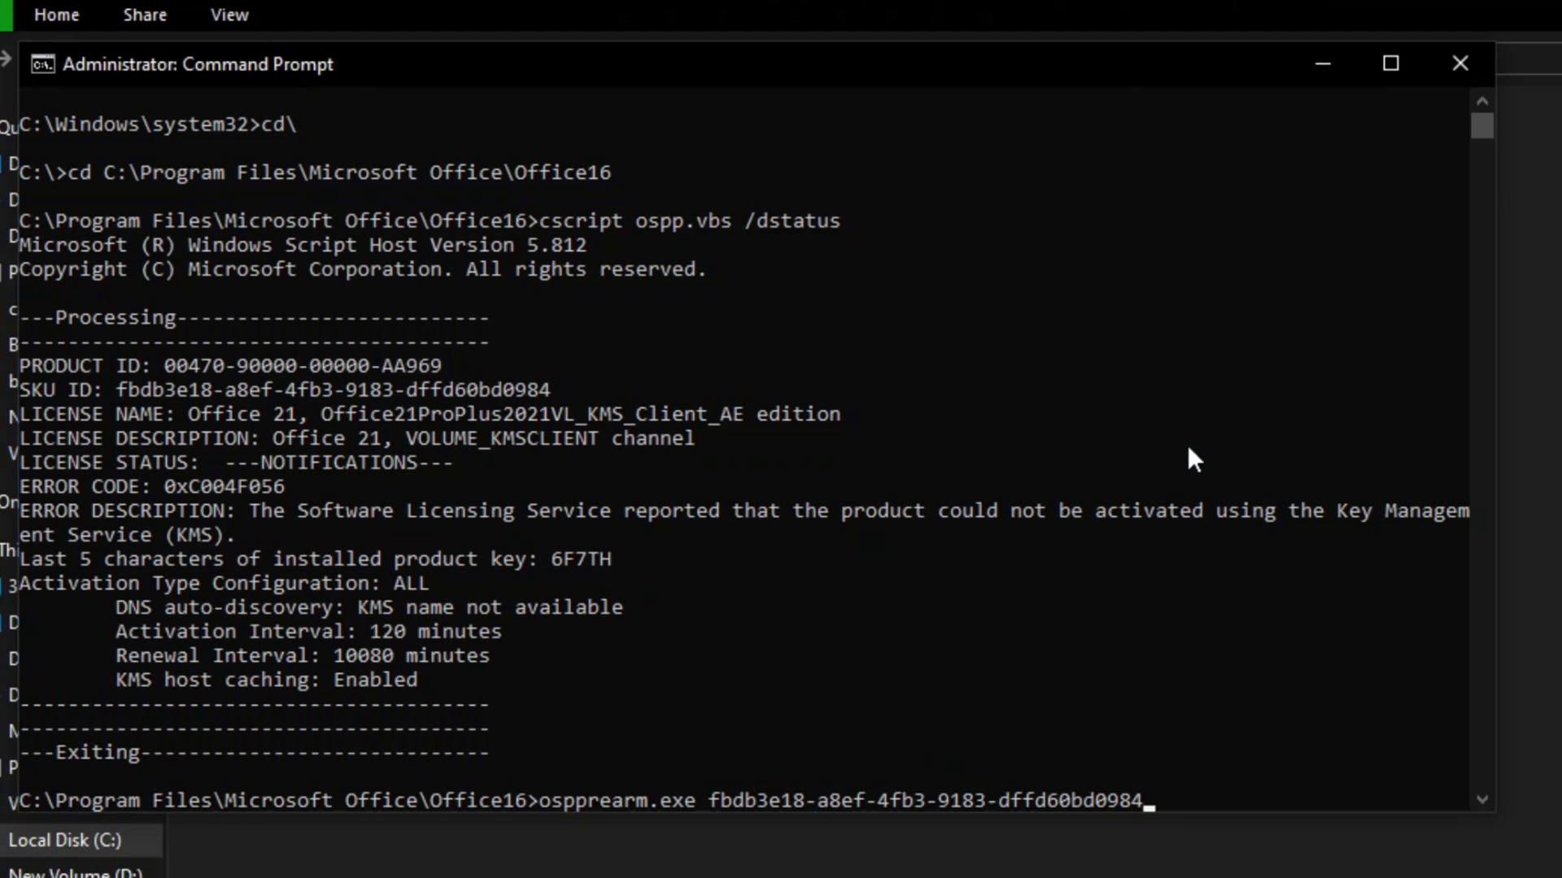
# - Run ospprearm.exe with the pasted SKU ID to rearm Office
pyautogui.press('Return')
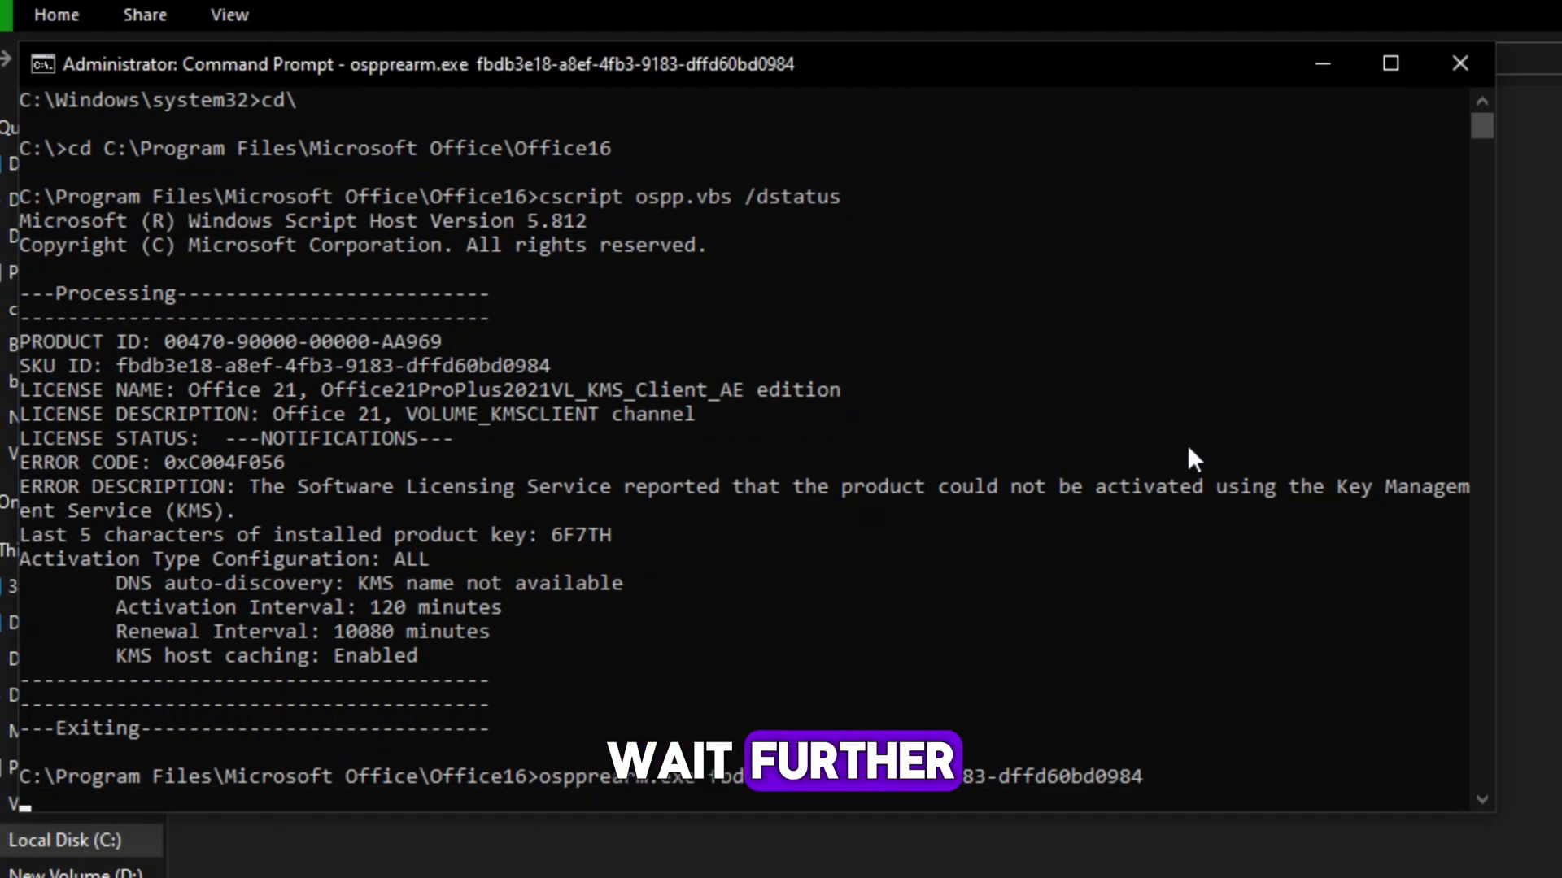